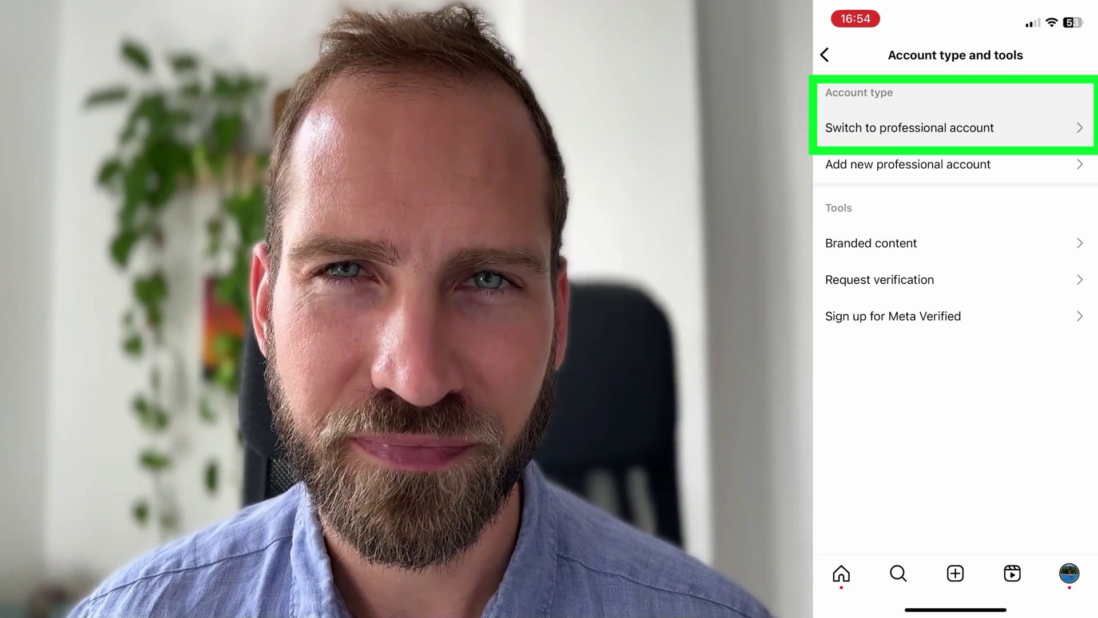
Start switching the Instagram account to a free professional account from Account type and tools
left_click(909, 128)
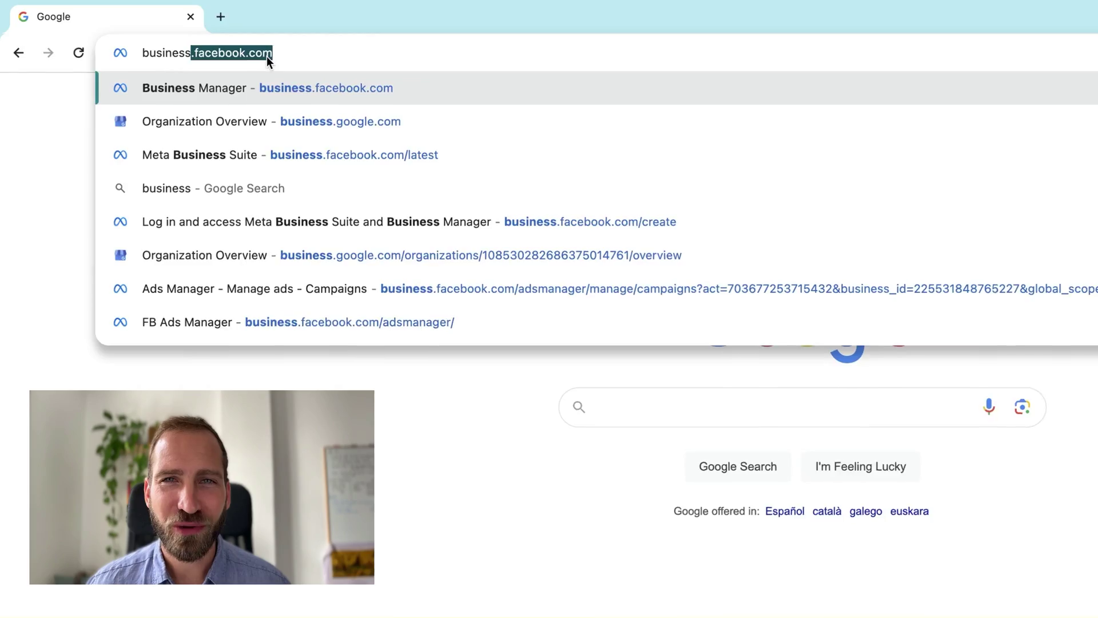
Load business.facebook.com/create, log in with Facebook, and open the Create an account form
type(".facebook.com")
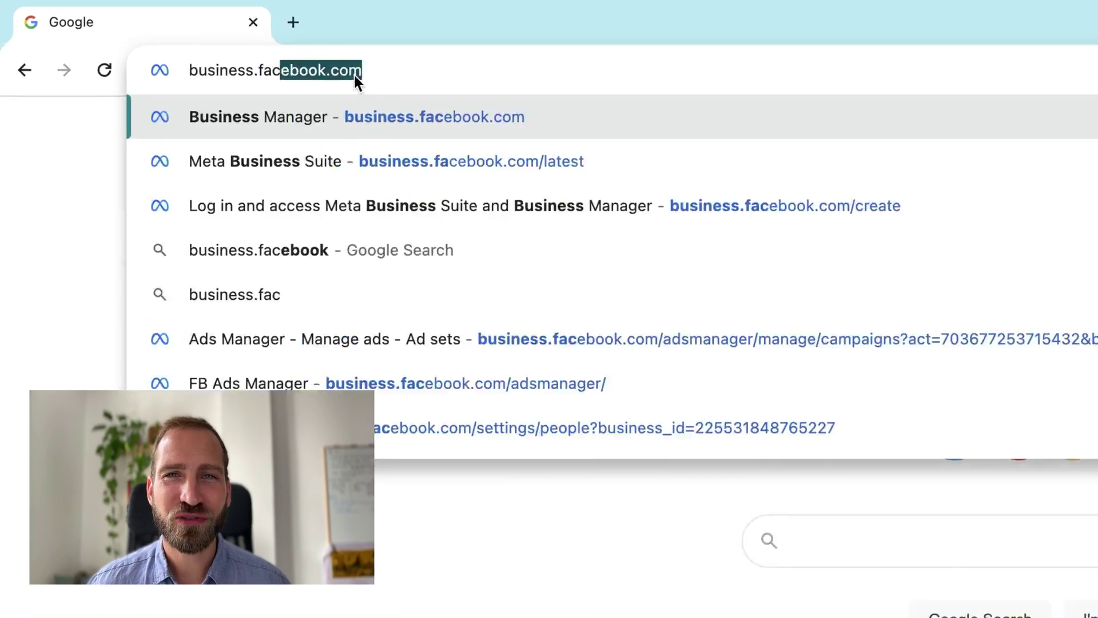
type("/create")
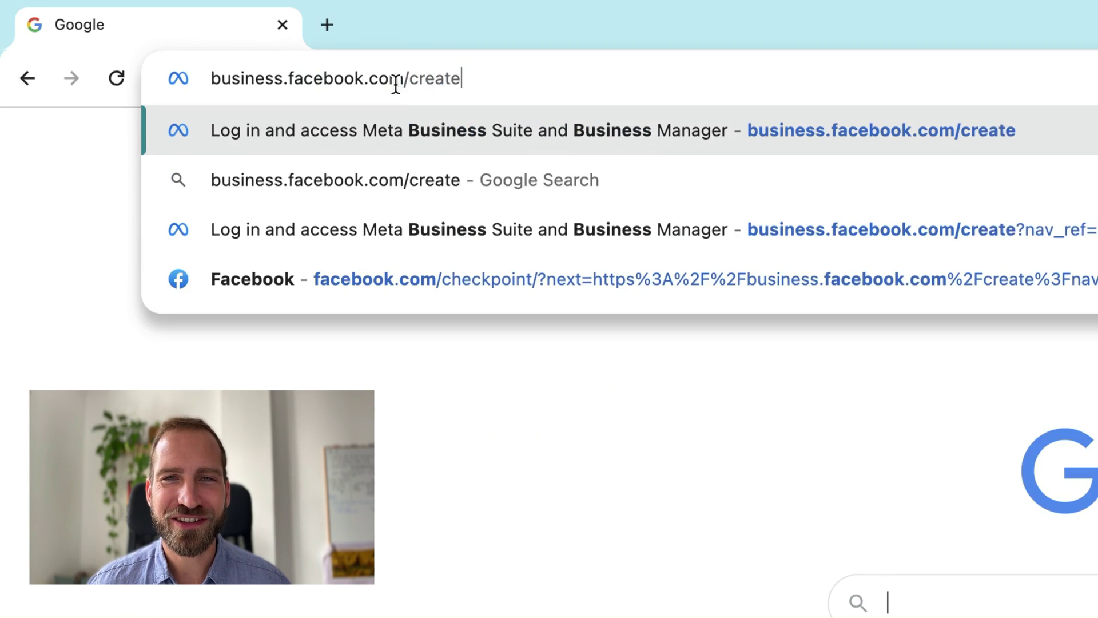
key("Return")
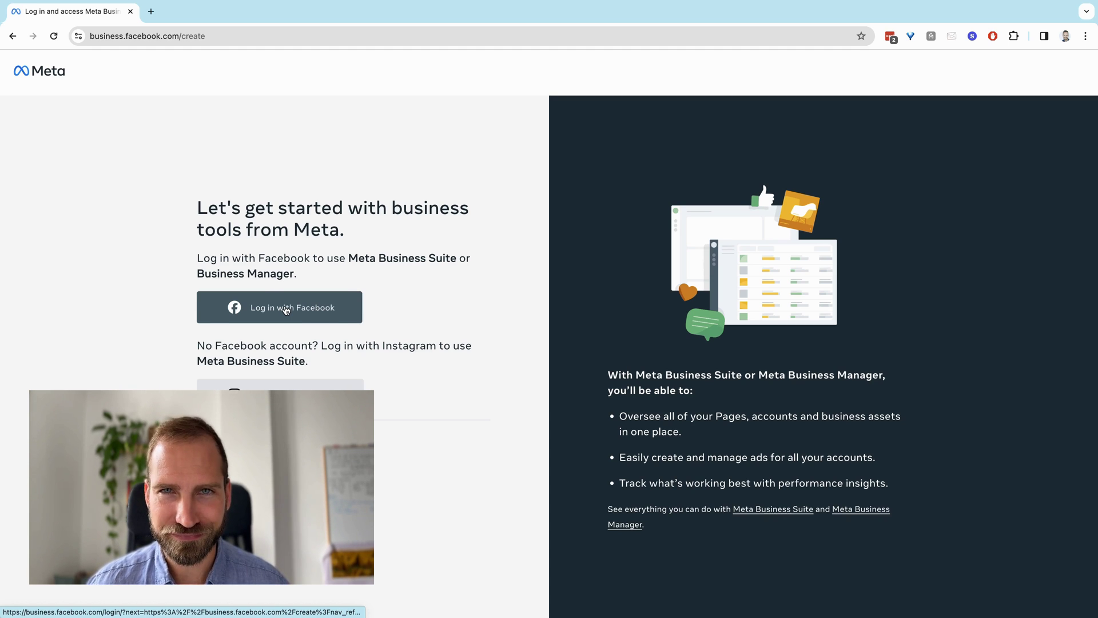
left_click(286, 309)
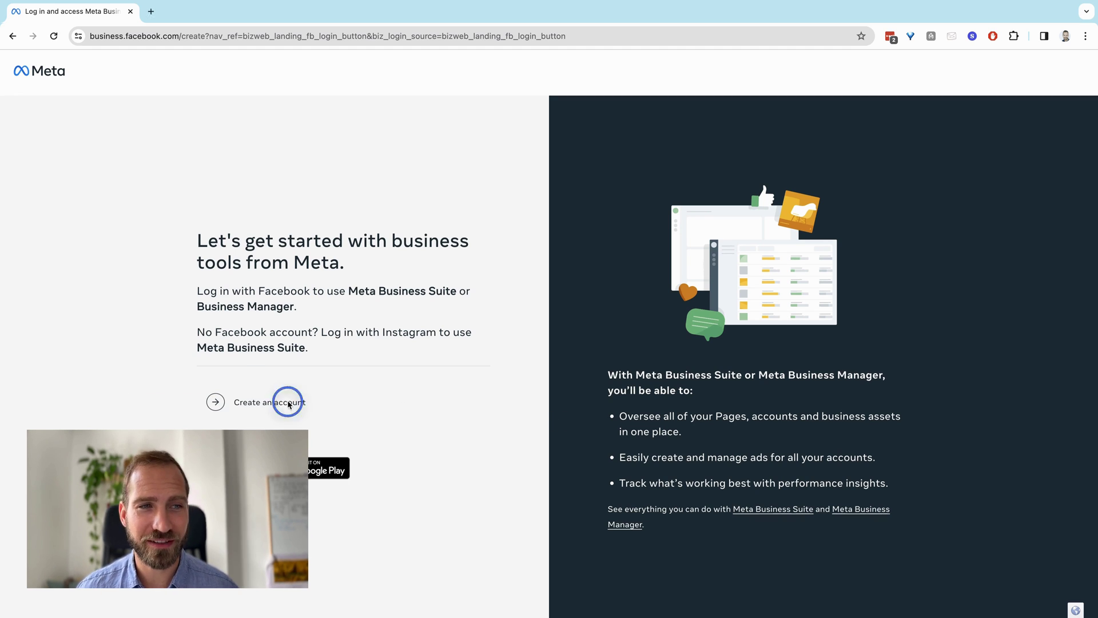
left_click(287, 402)
left_click(503, 237)
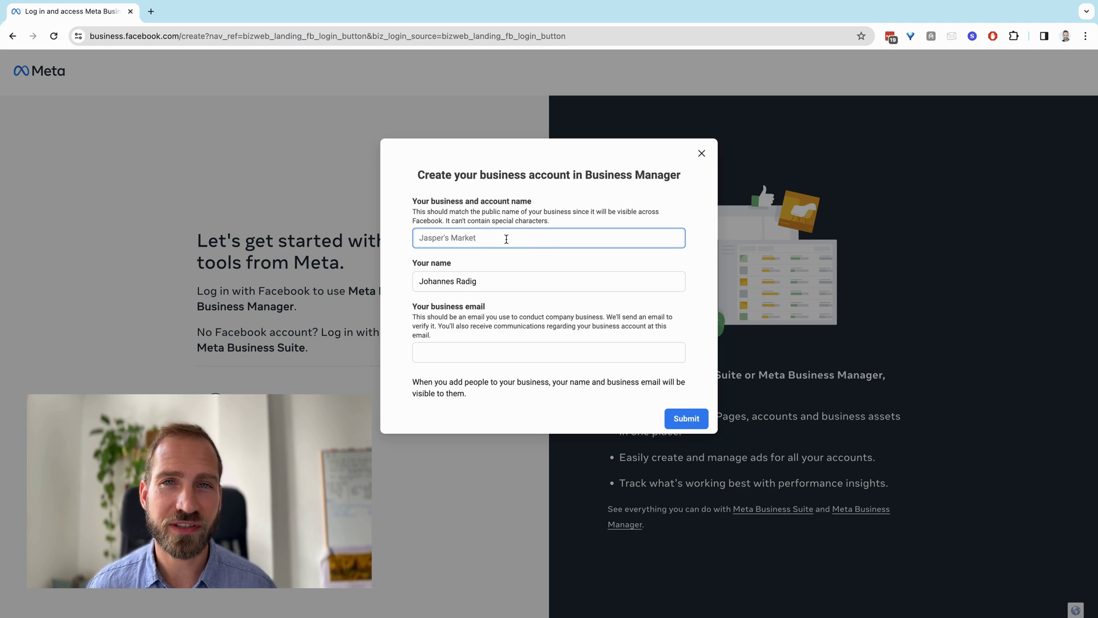
Enter 'Leadsie' as the business name, check your name, and type the business email address
type("Leadsie")
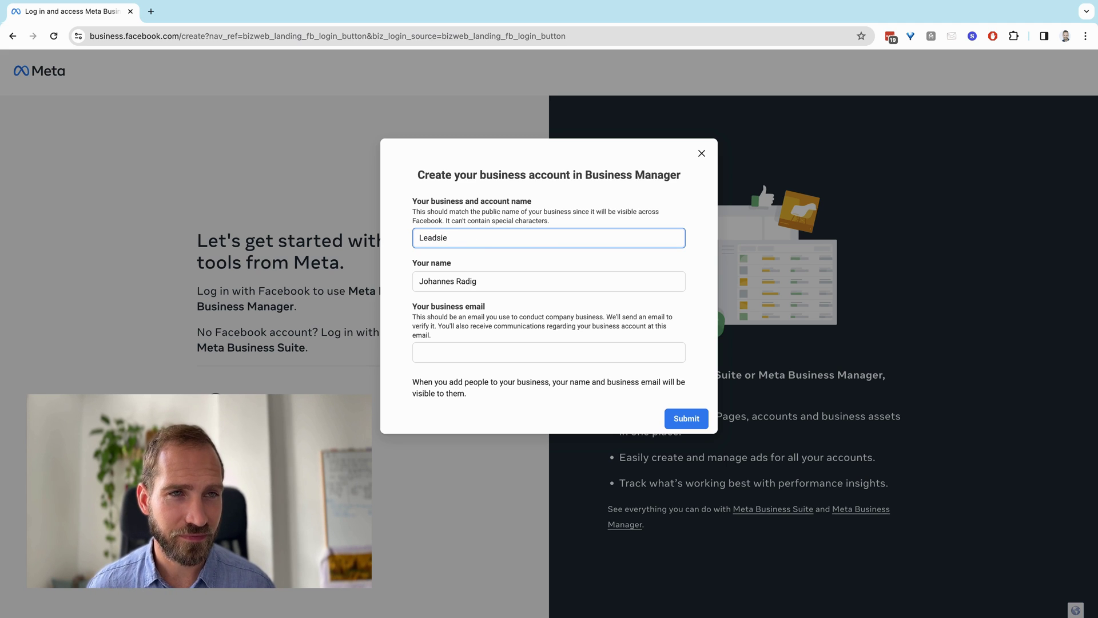
left_click(548, 281)
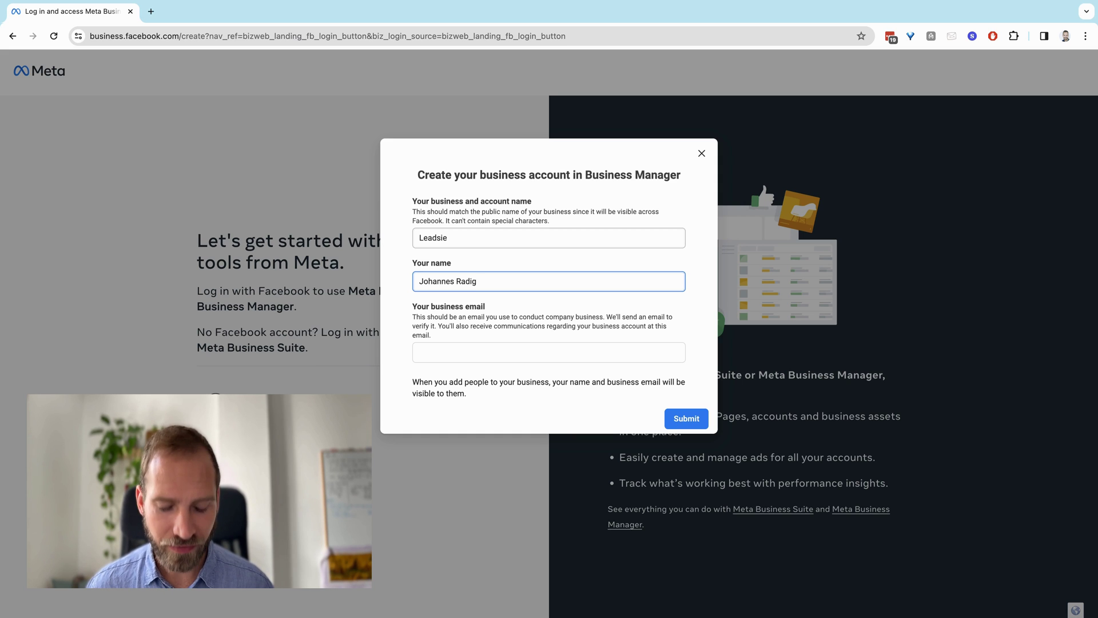
left_click(549, 352)
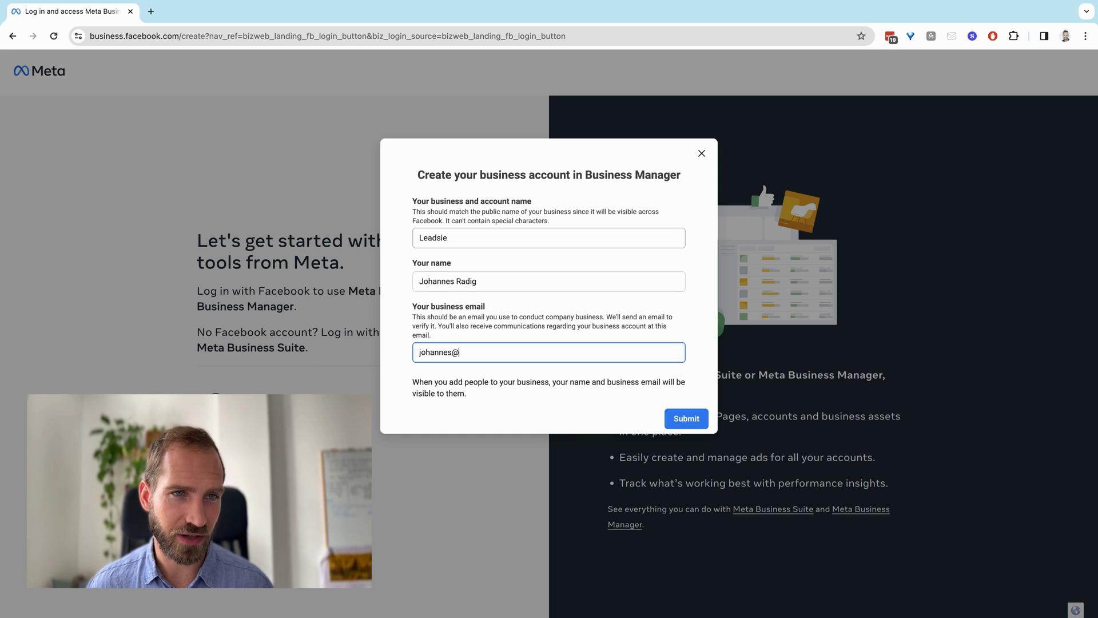
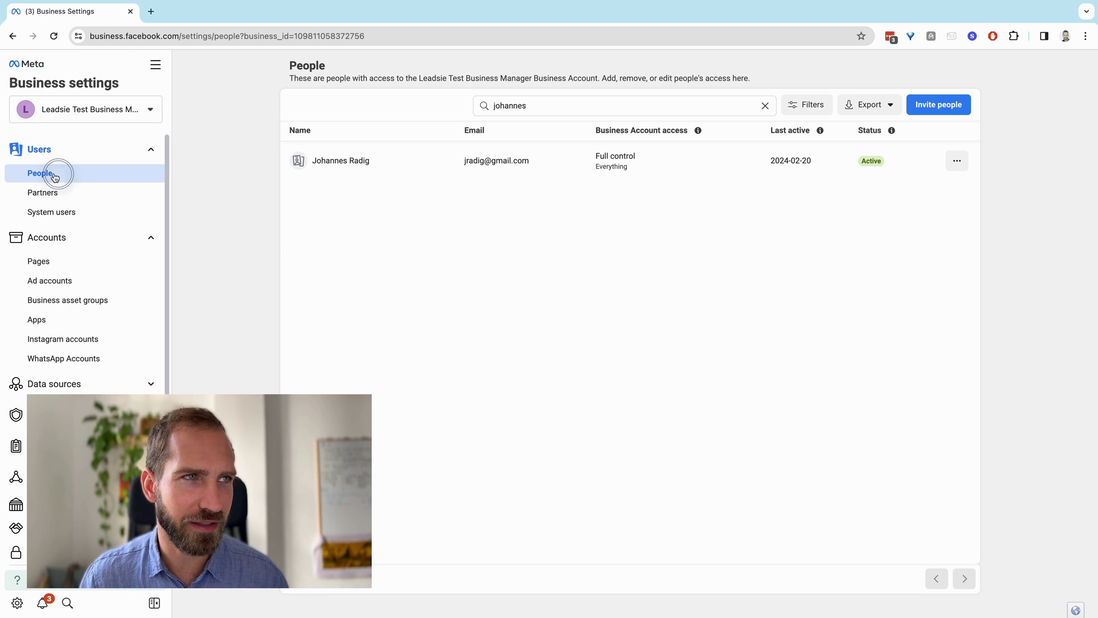
Open Business info and review the two-factor authentication options, leaving it at No one
scroll(86, 241, "down", 3)
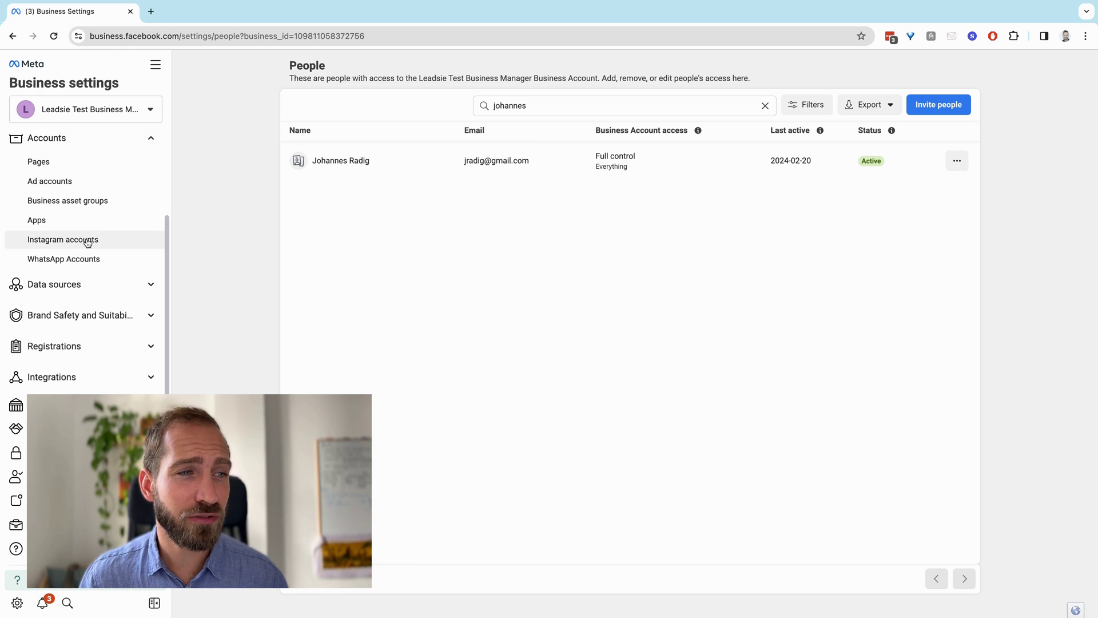
left_click(16, 524)
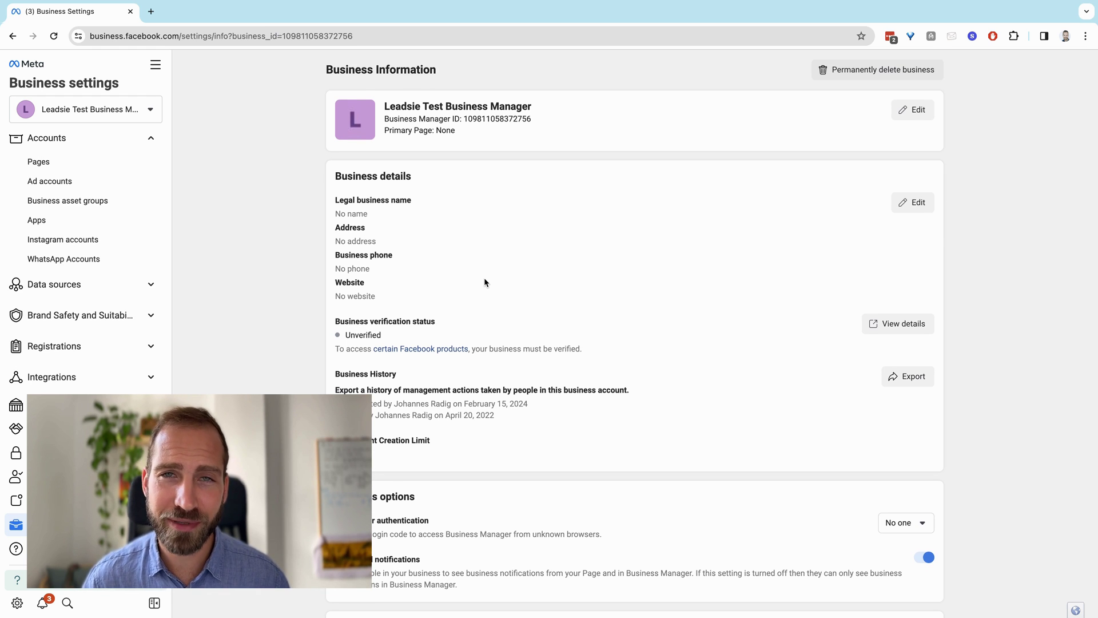
scroll(562, 302, "down", 3)
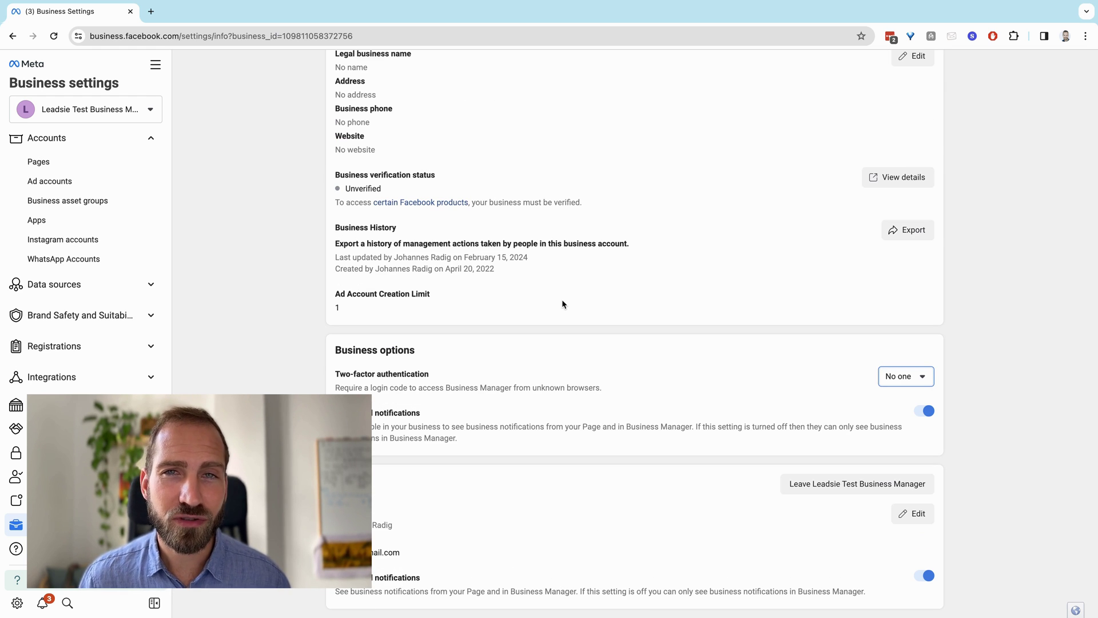
left_click(910, 377)
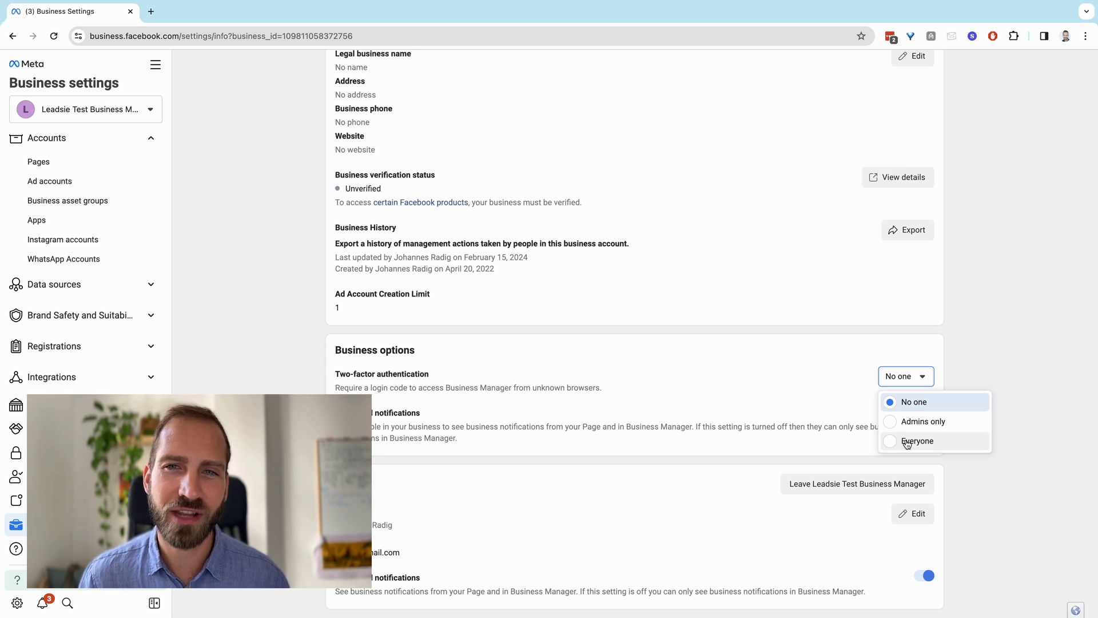
left_click(595, 385)
scroll(343, 298, "up", 3)
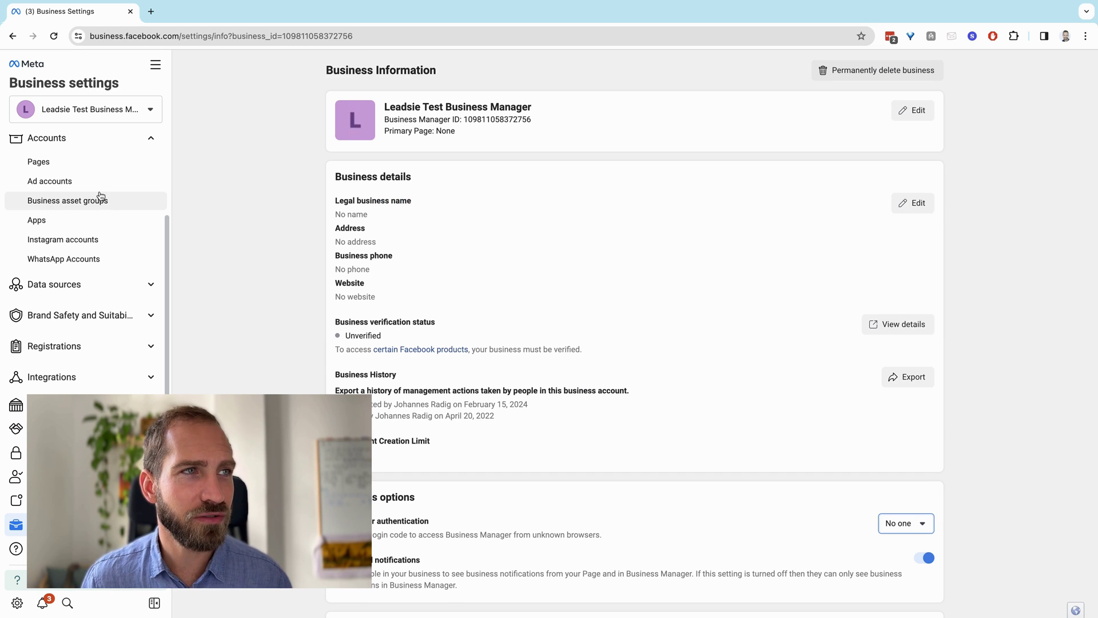
Create a new Brand or product Page named 'Leadsie Test' with the App page category
left_click(72, 167)
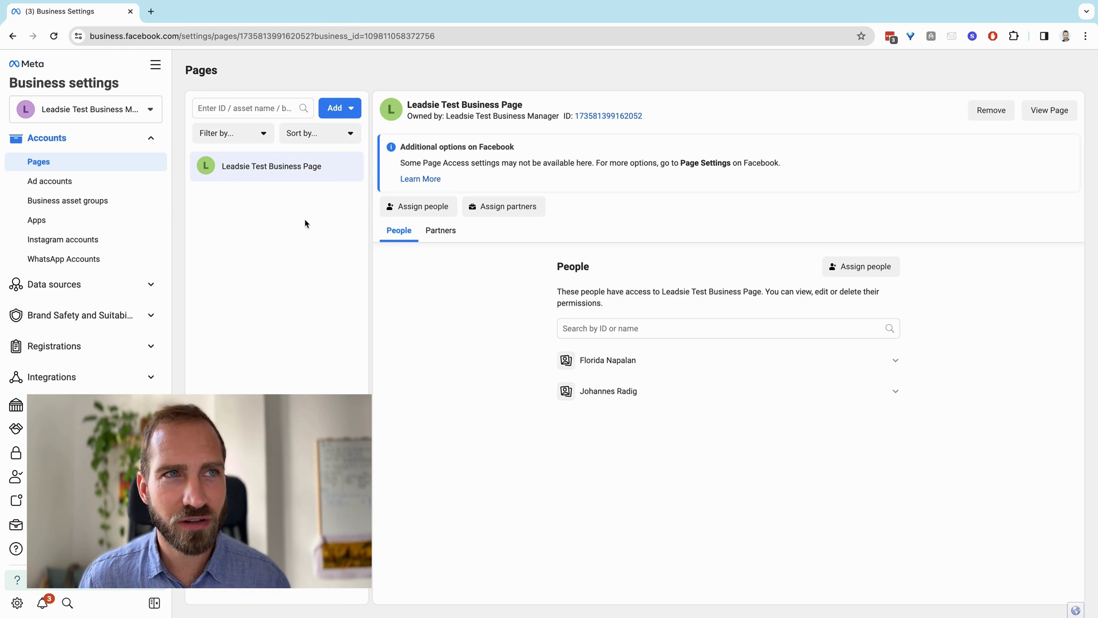
left_click(350, 111)
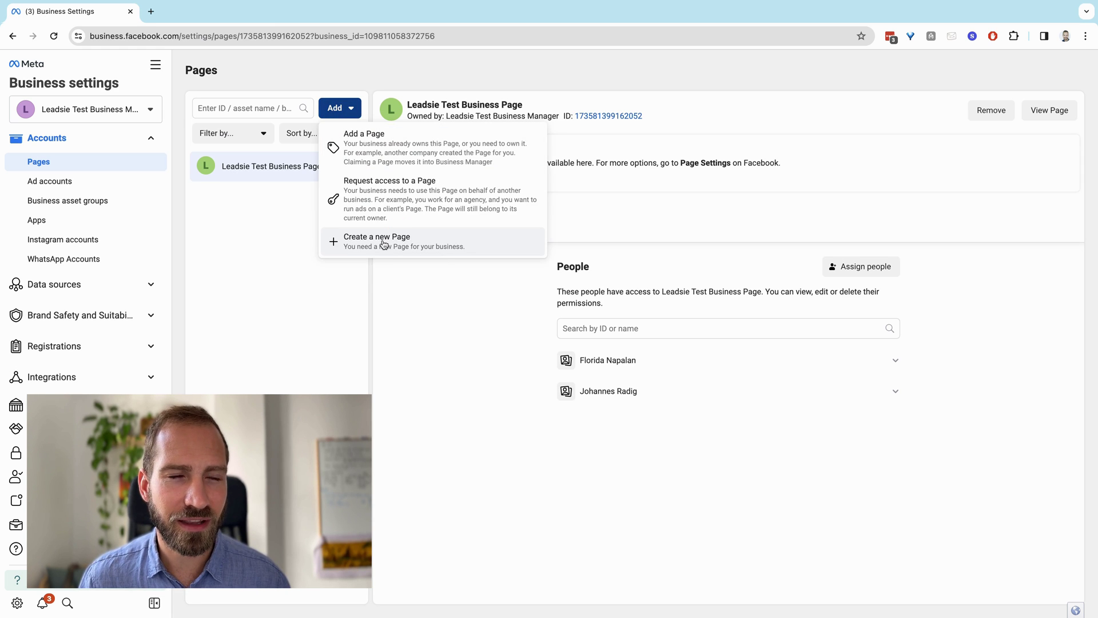
left_click(433, 241)
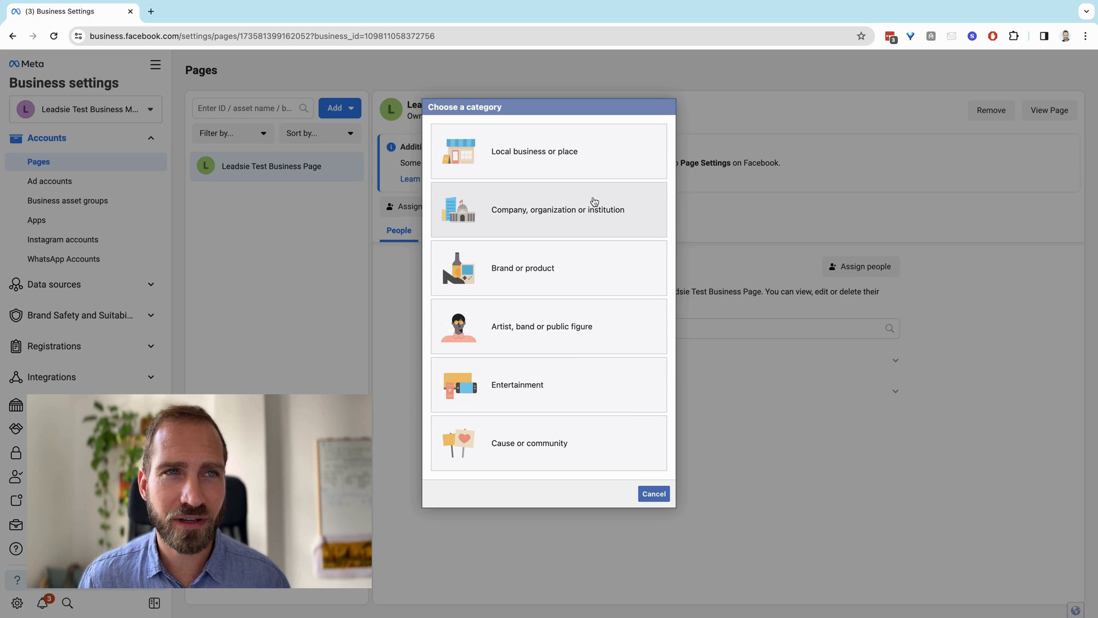
left_click(588, 274)
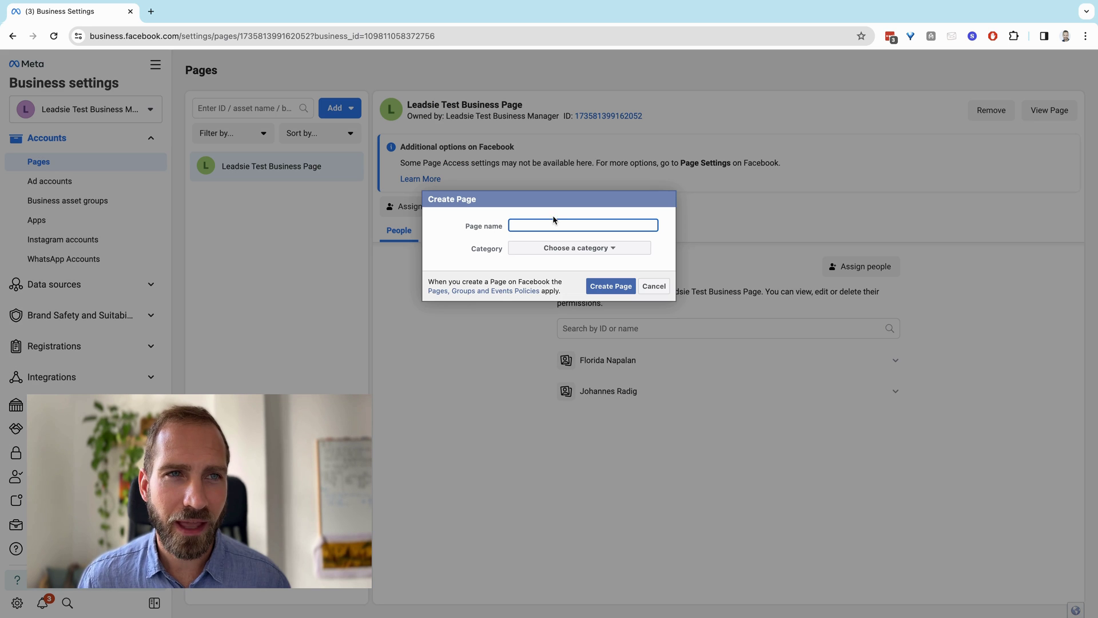
left_click(545, 224)
type("Leads")
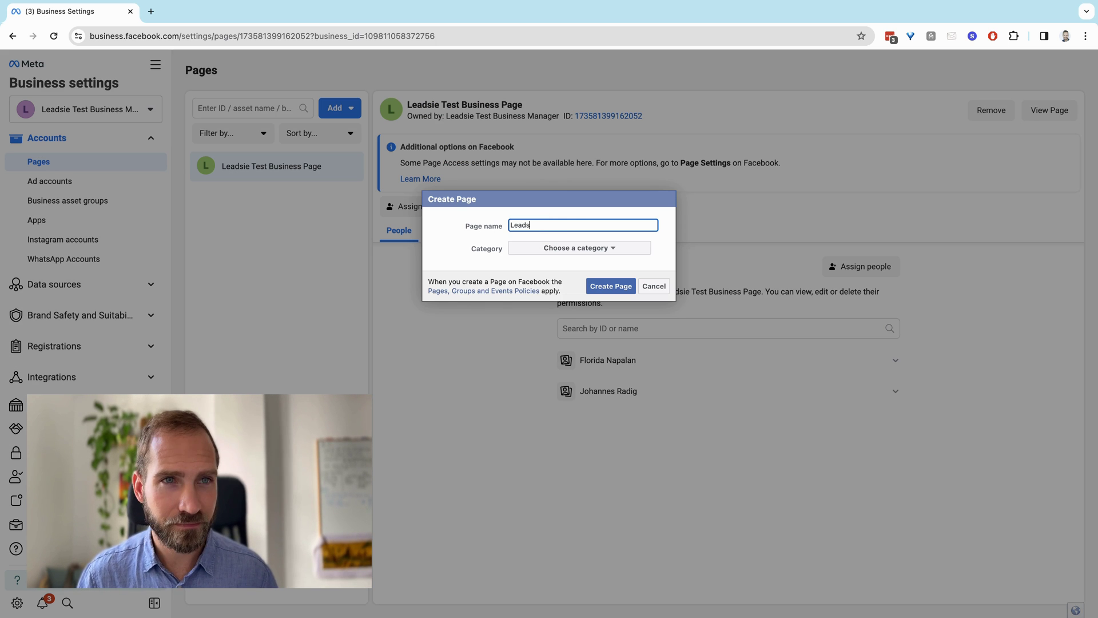
type("ie Test")
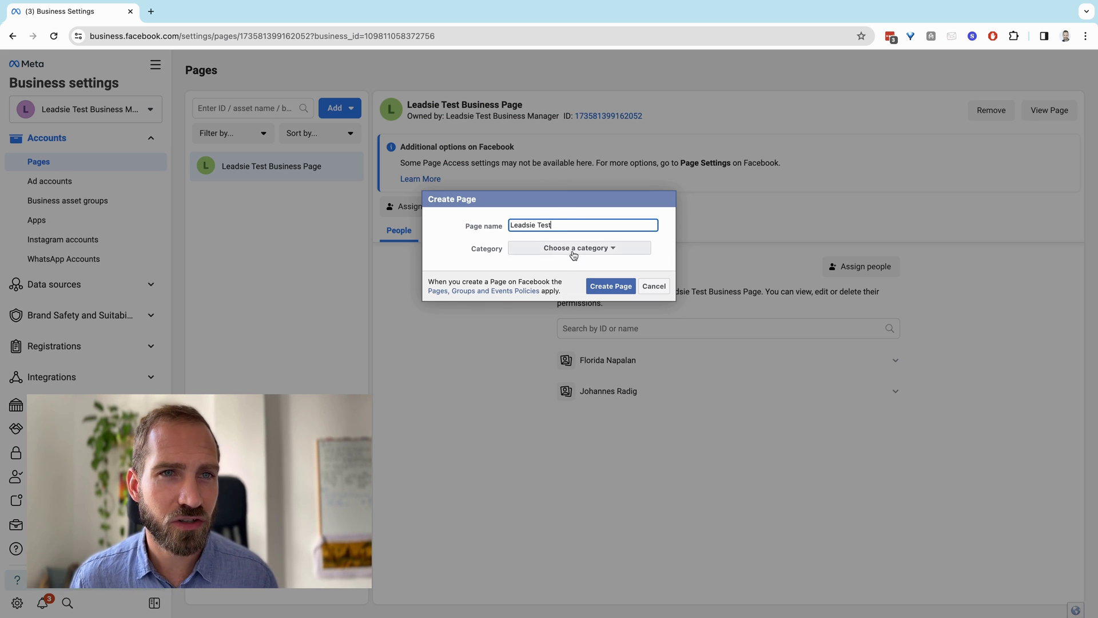
left_click(594, 247)
left_click(595, 279)
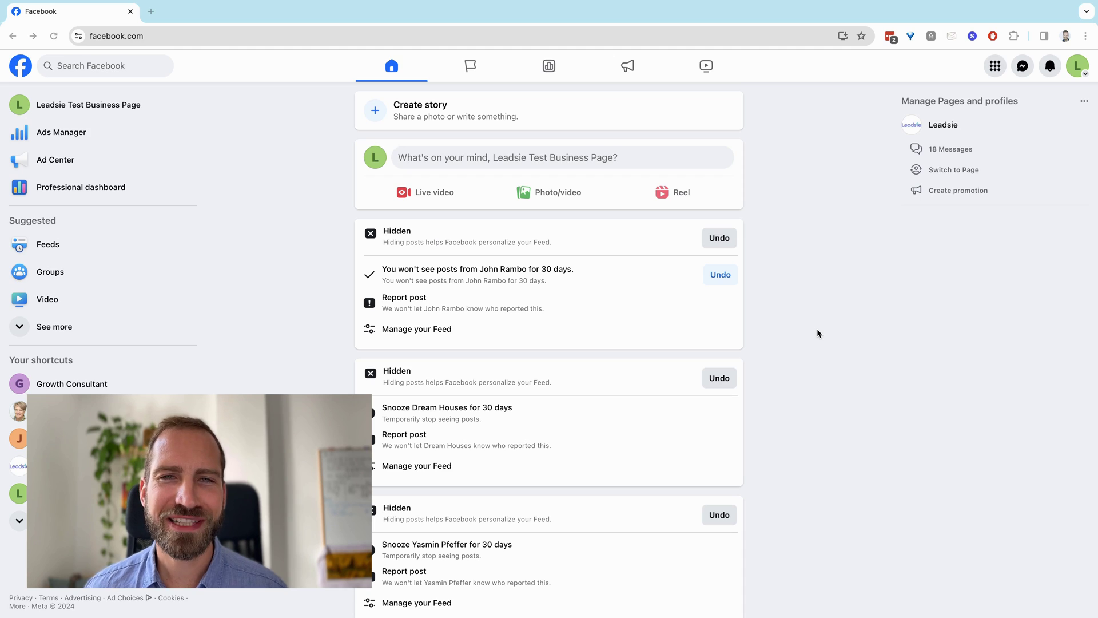
From the Page's Linked Accounts settings, connect Instagram, keeping Instagram messages in Inbox allowed
left_click(1078, 67)
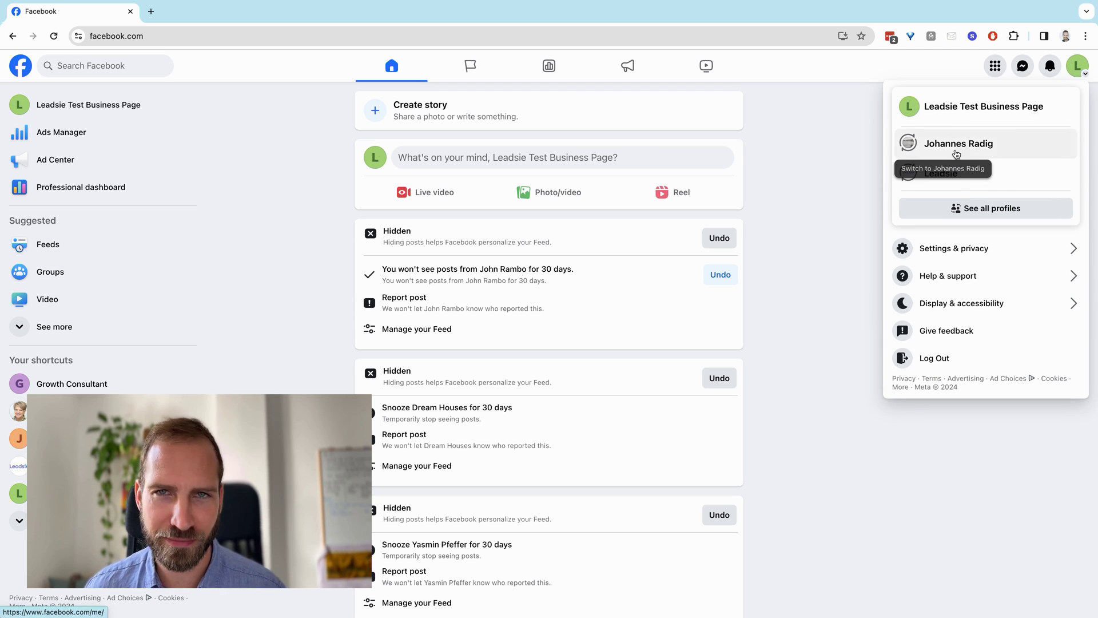
left_click(943, 250)
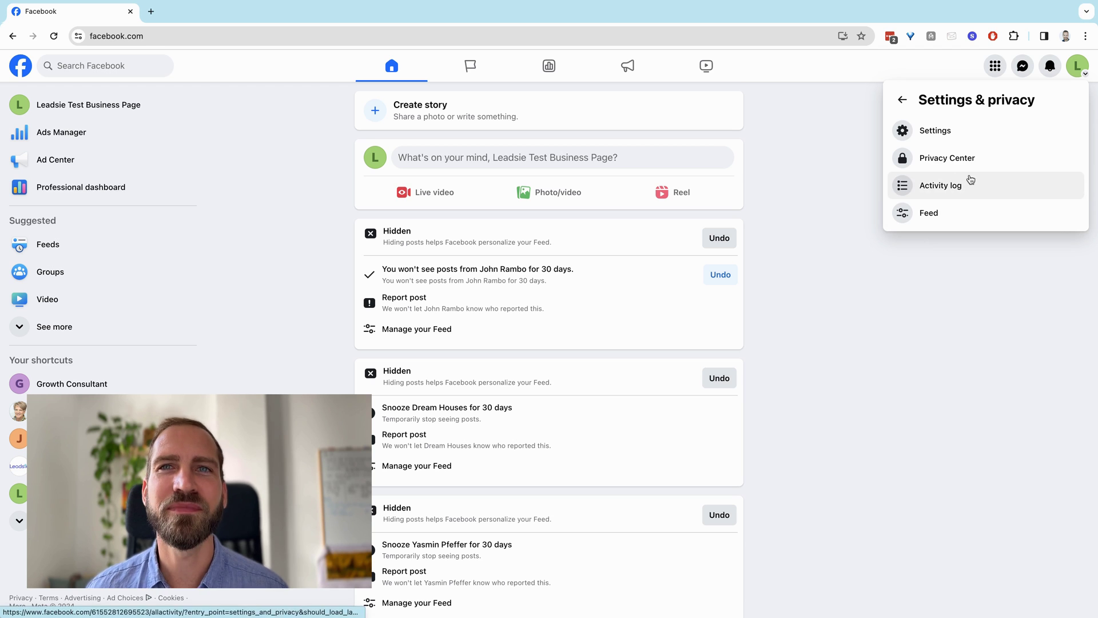
left_click(945, 131)
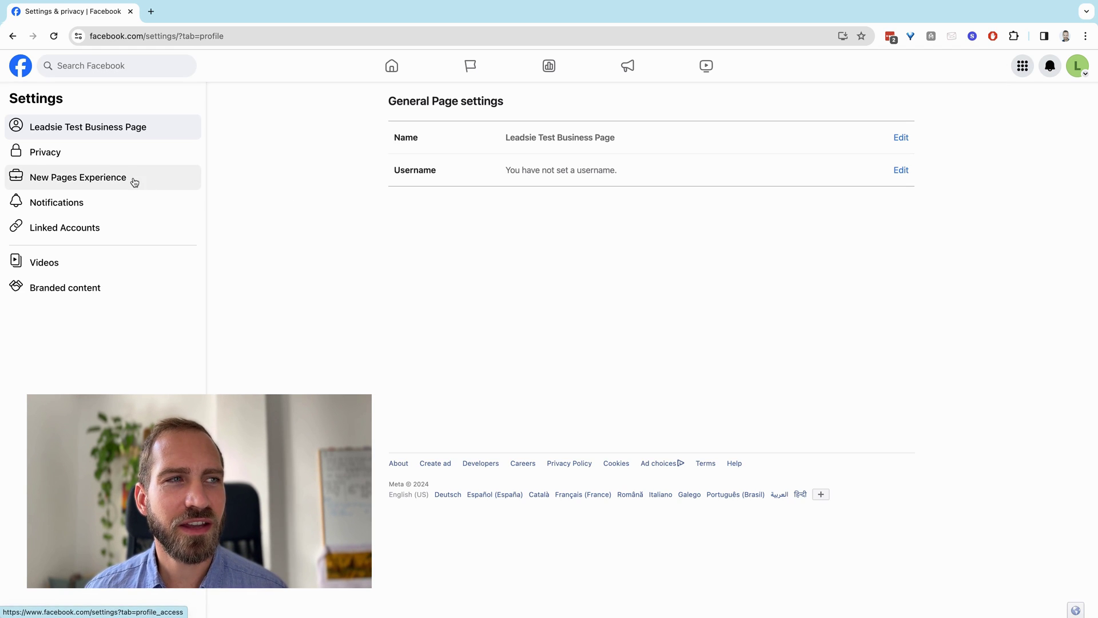
left_click(113, 233)
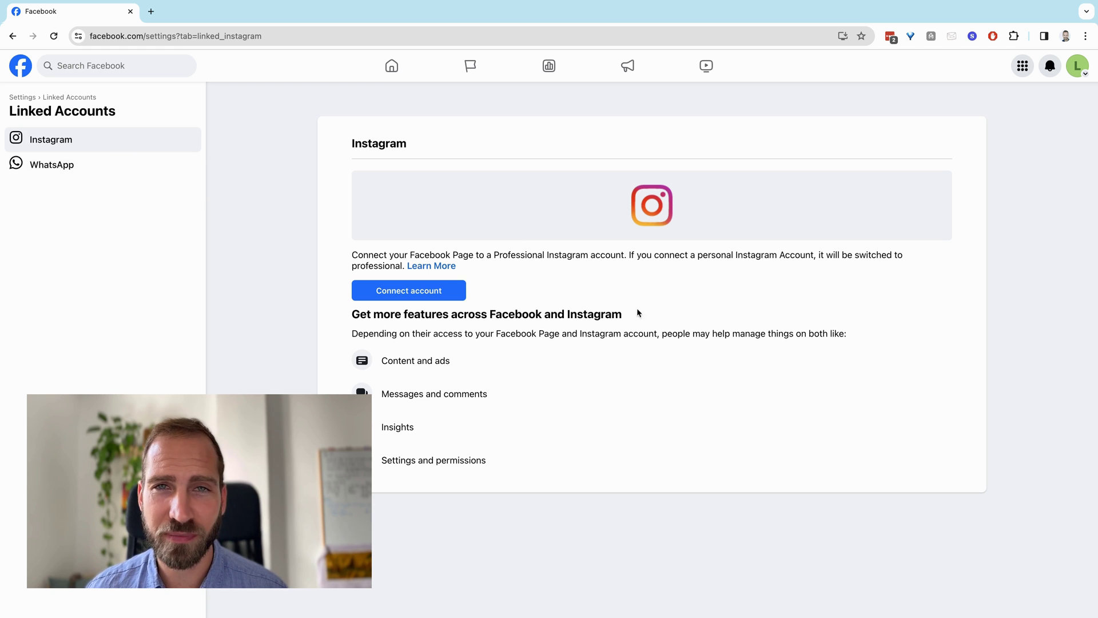
left_click(418, 293)
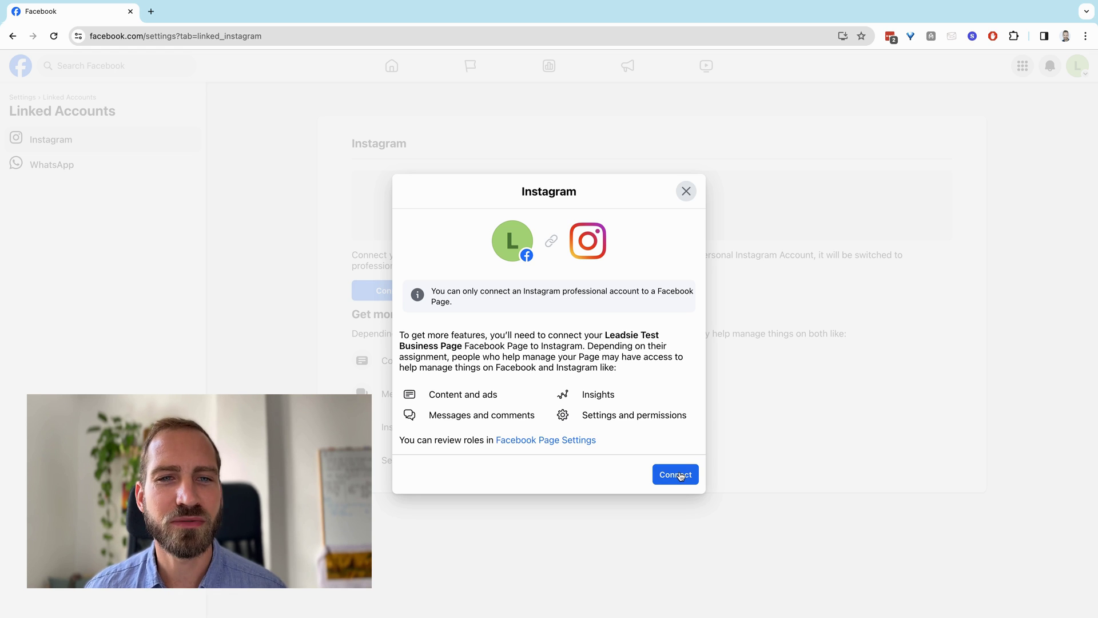
left_click(681, 476)
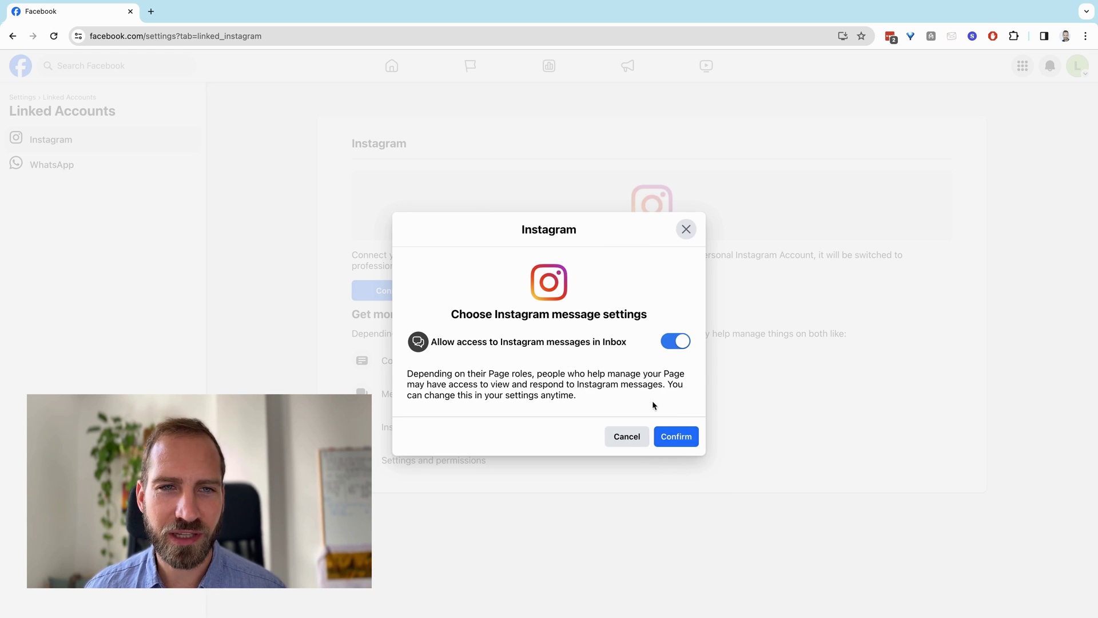
left_click(678, 437)
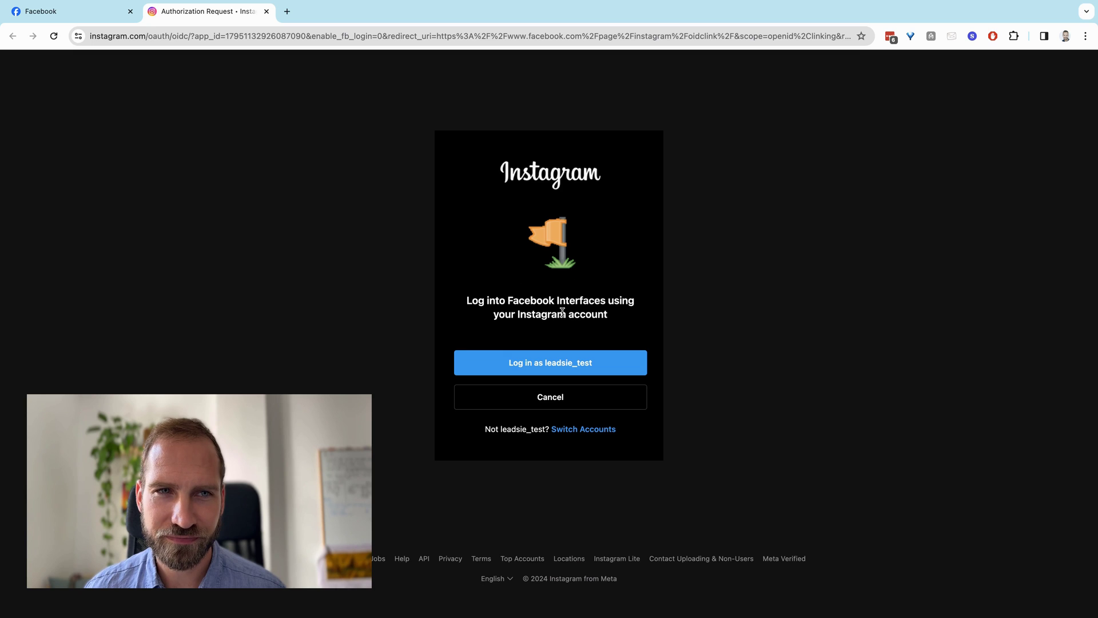
Log in as the offered Instagram test account to authorize the Page connection
left_click(565, 368)
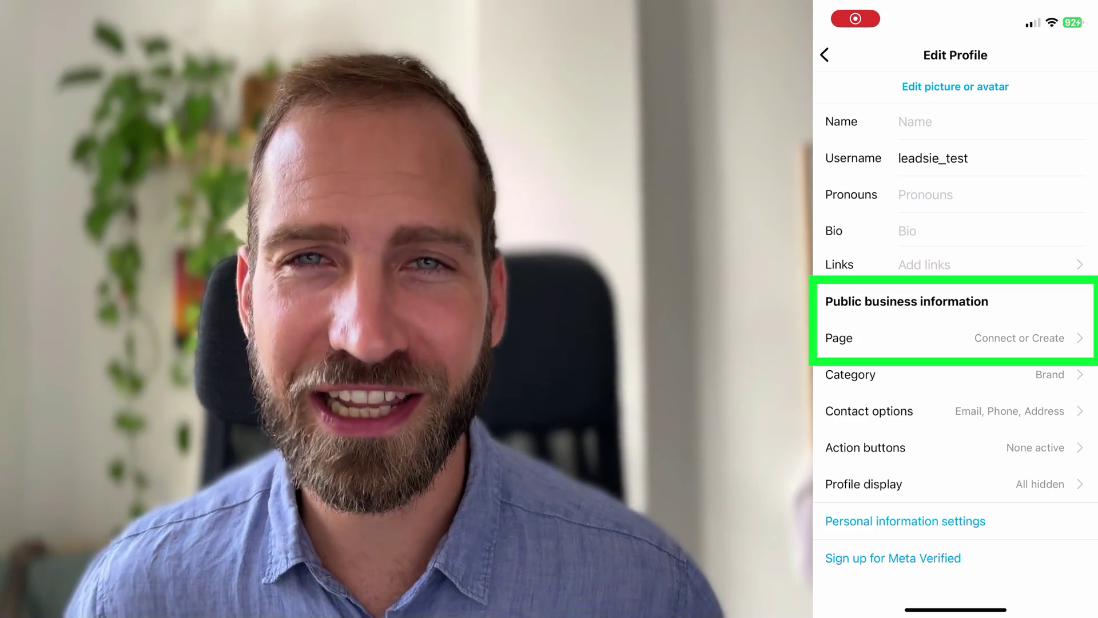
In Edit Profile, choose the Page's Connect or Create option and continue
left_click(949, 338)
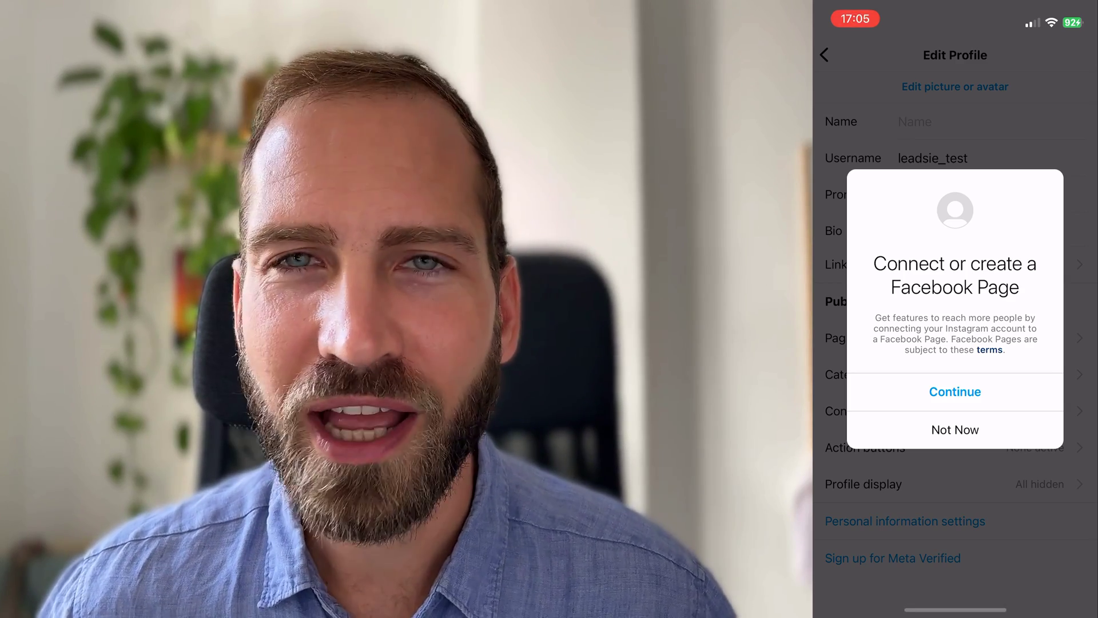
left_click(955, 391)
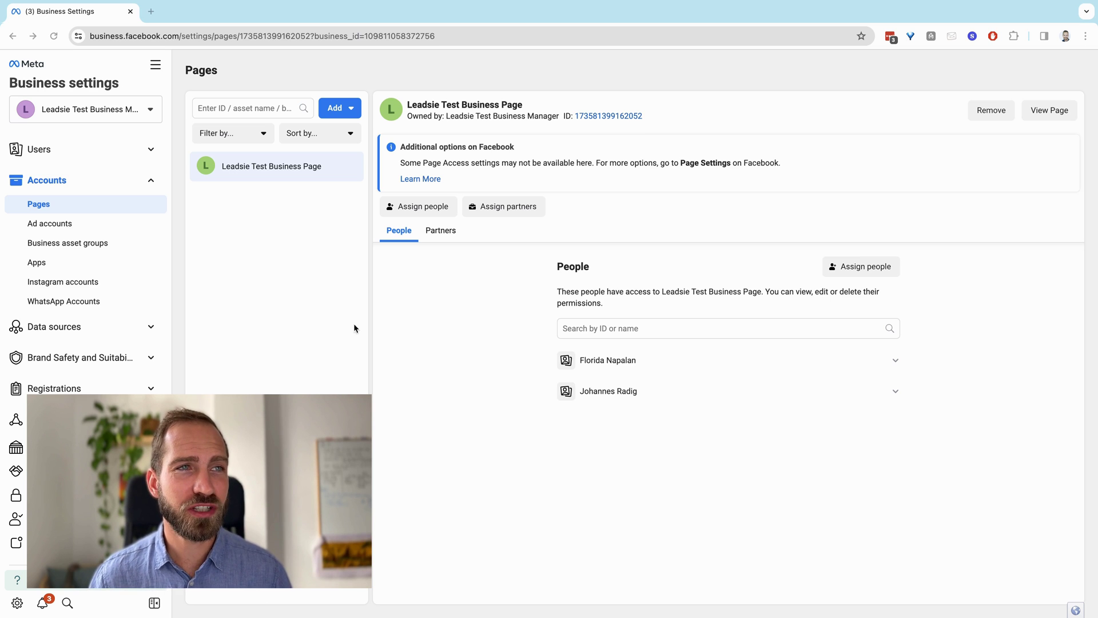
left_click(258, 165)
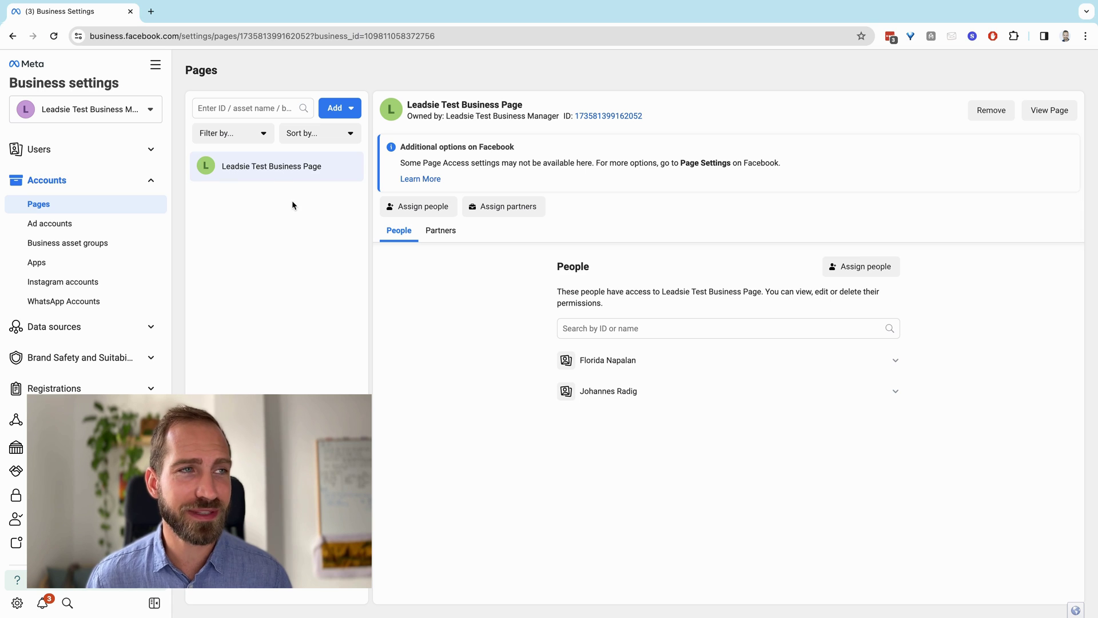
left_click(93, 282)
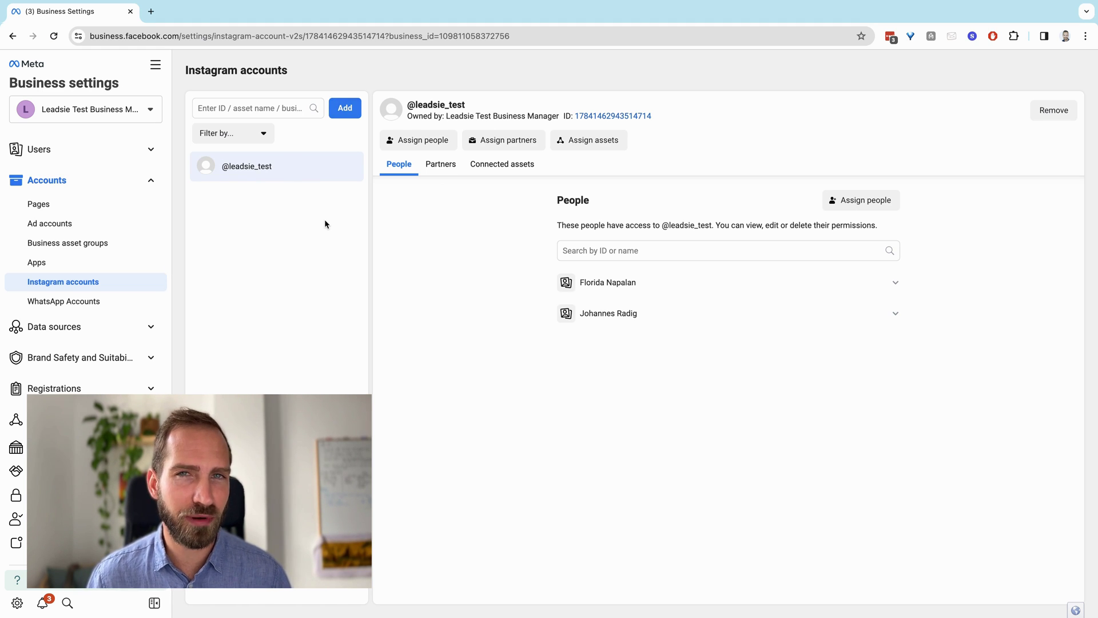
left_click(343, 109)
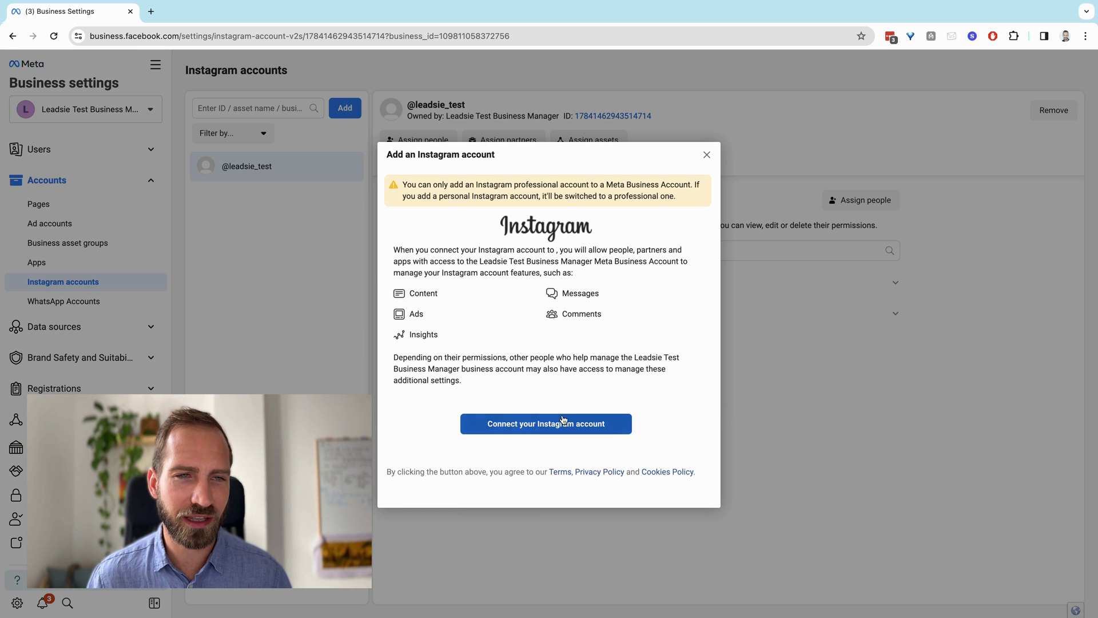
left_click(707, 157)
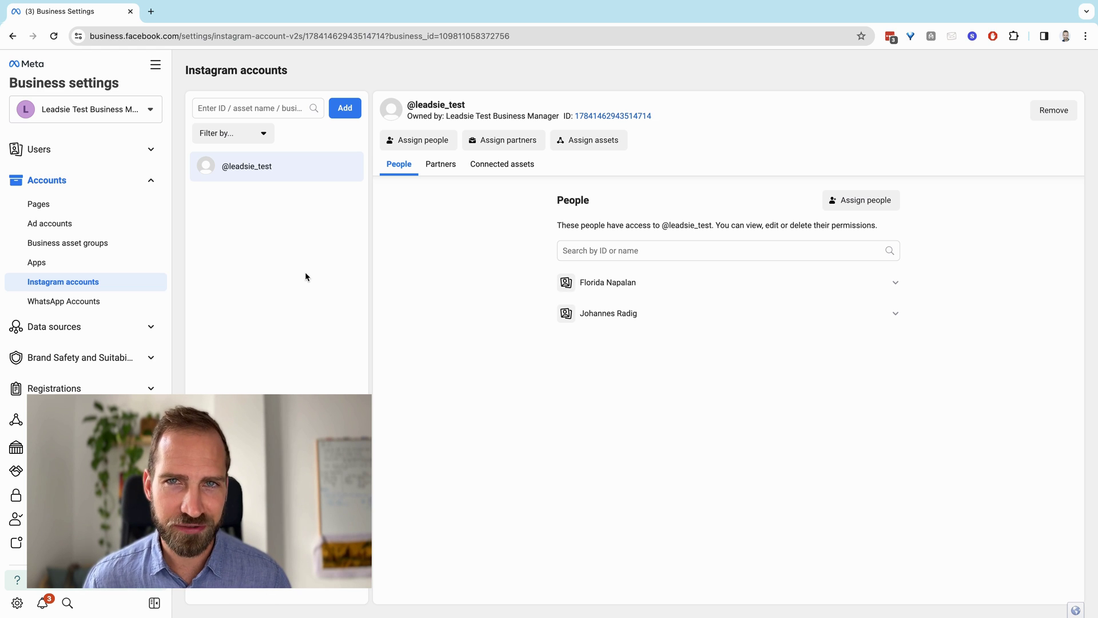
Invite a new person by e-mail with basic business access, advancing to Assign Access
left_click(114, 157)
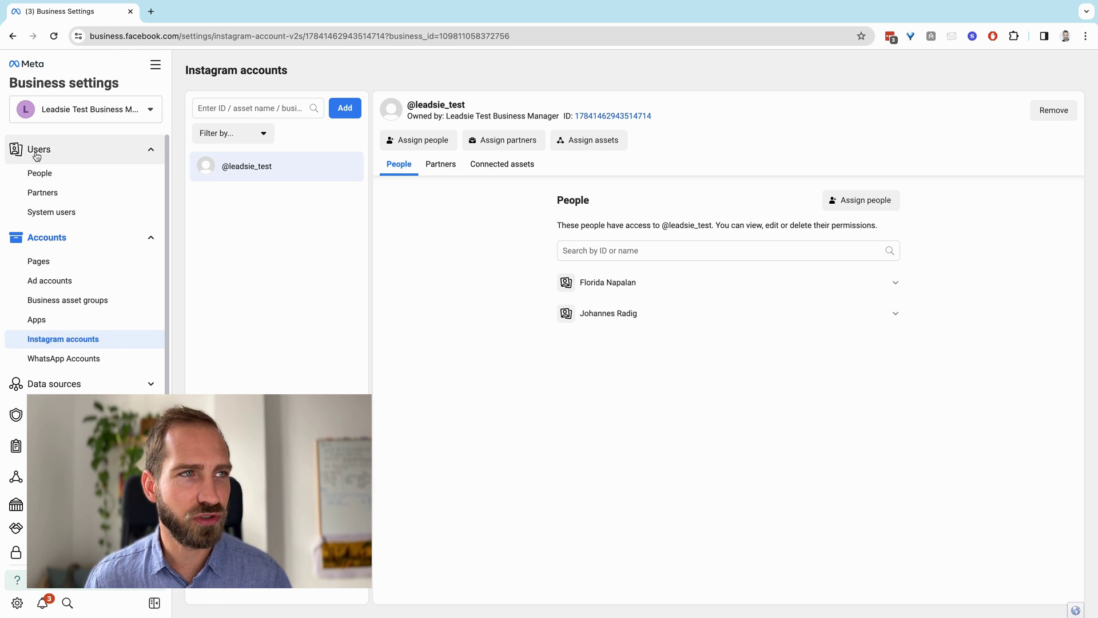
left_click(46, 175)
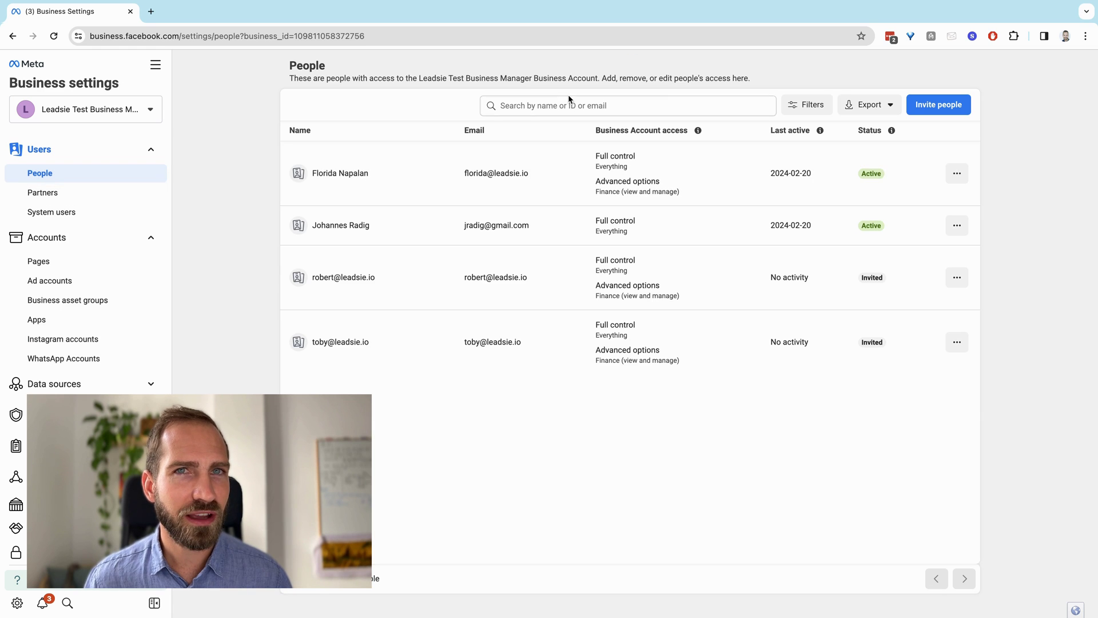
left_click(930, 105)
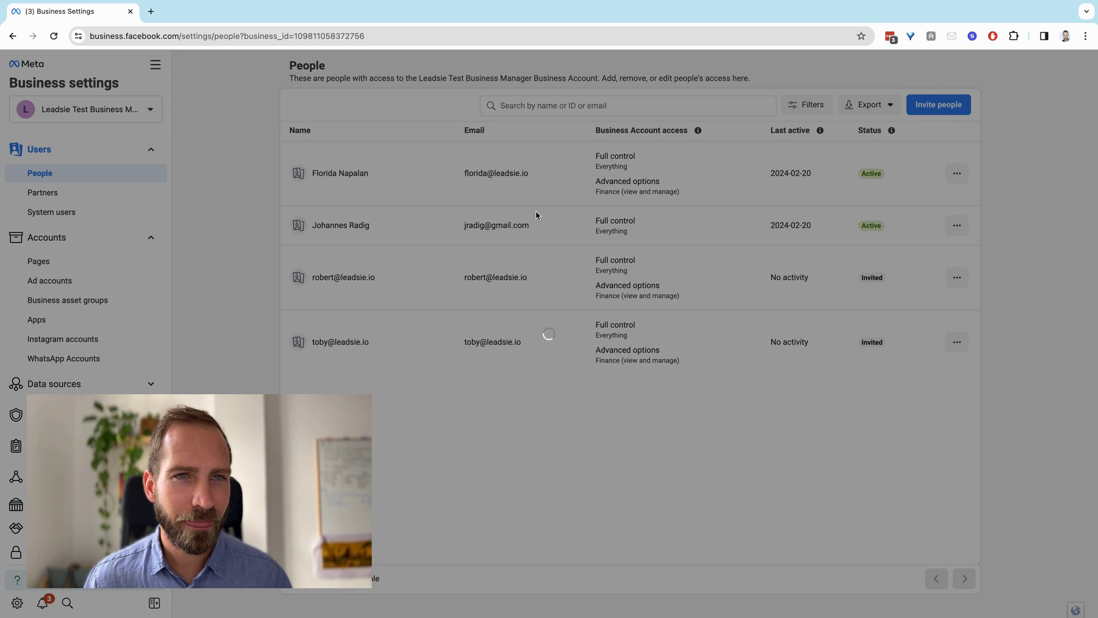
left_click(466, 267)
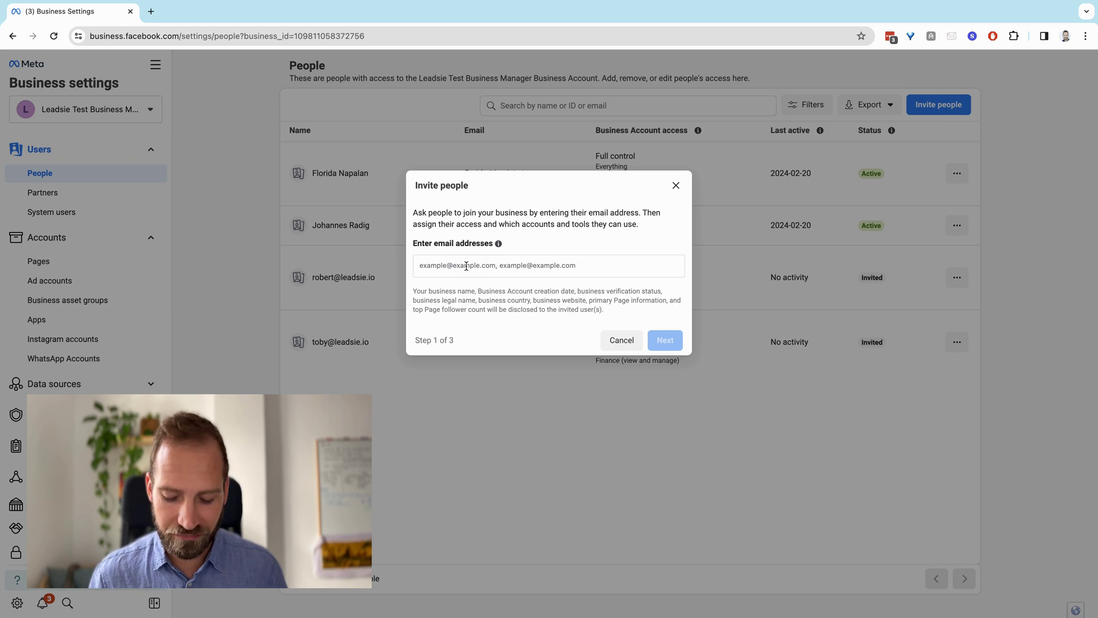
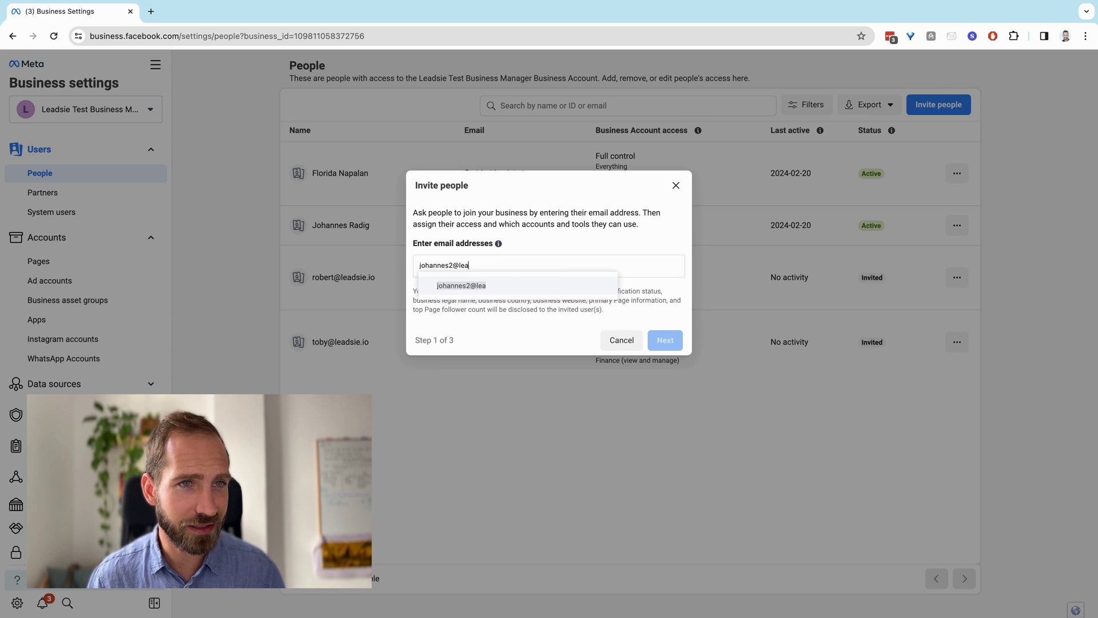
key("Return")
left_click(663, 340)
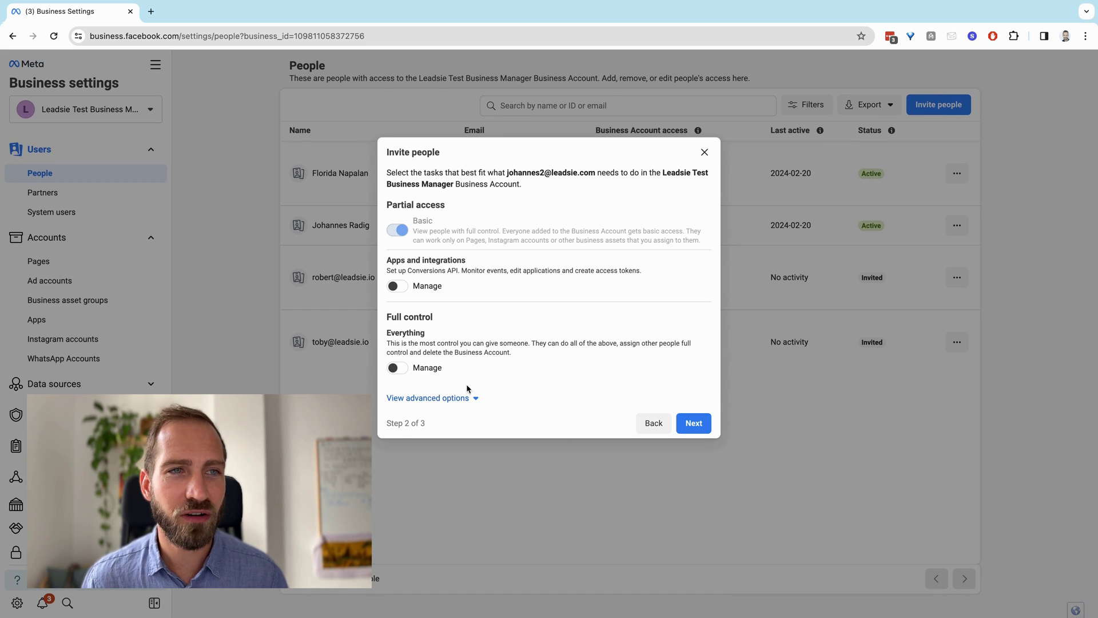
left_click(453, 397)
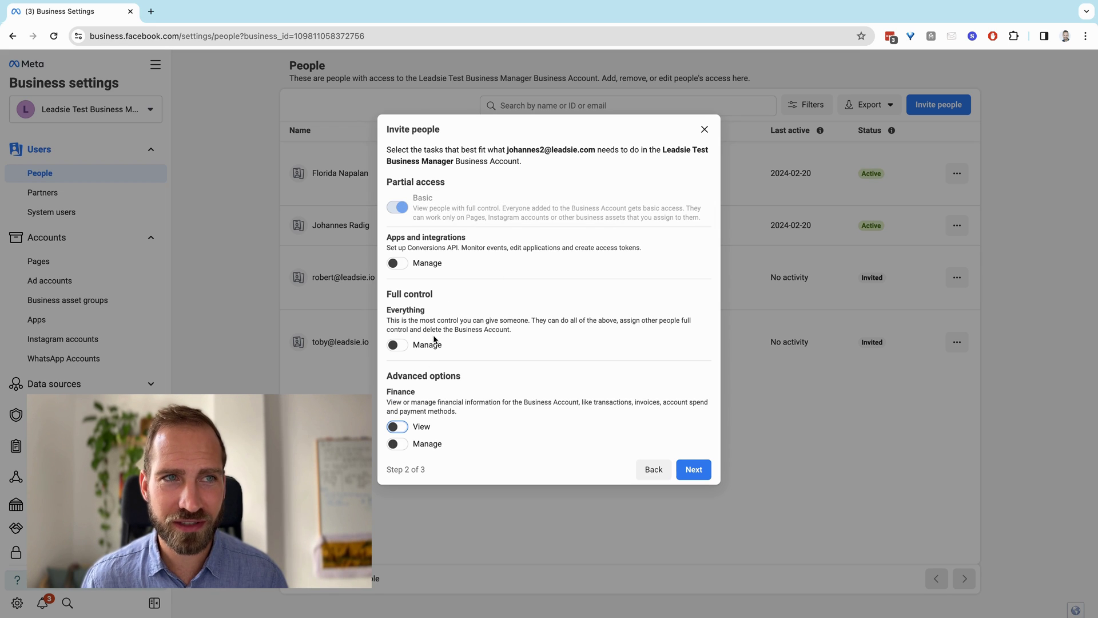
mouse_move(399, 208)
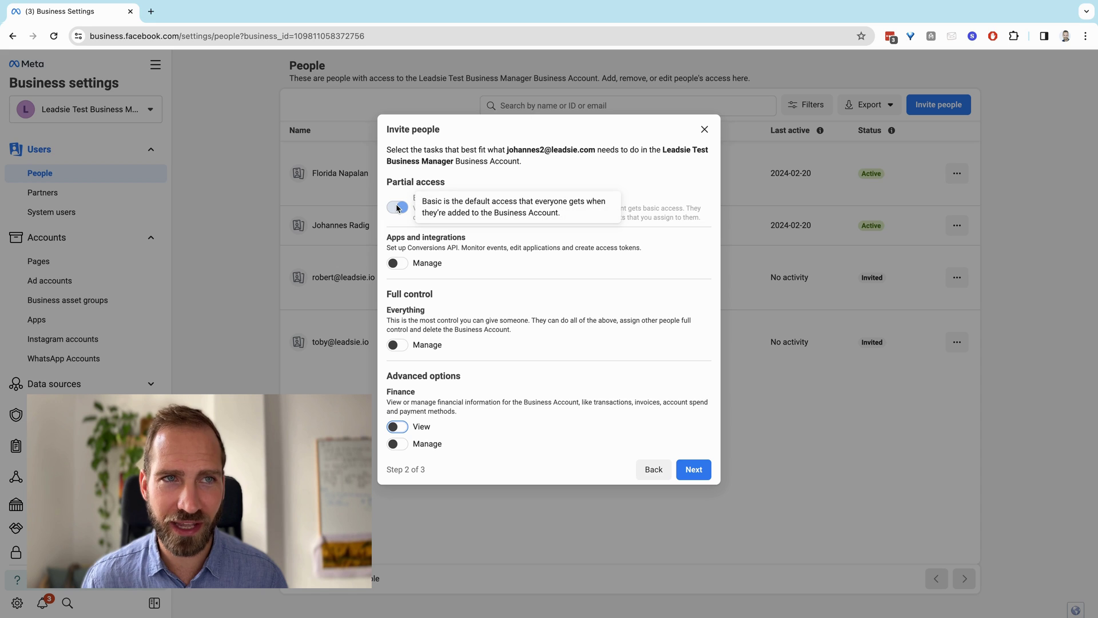
left_click(700, 470)
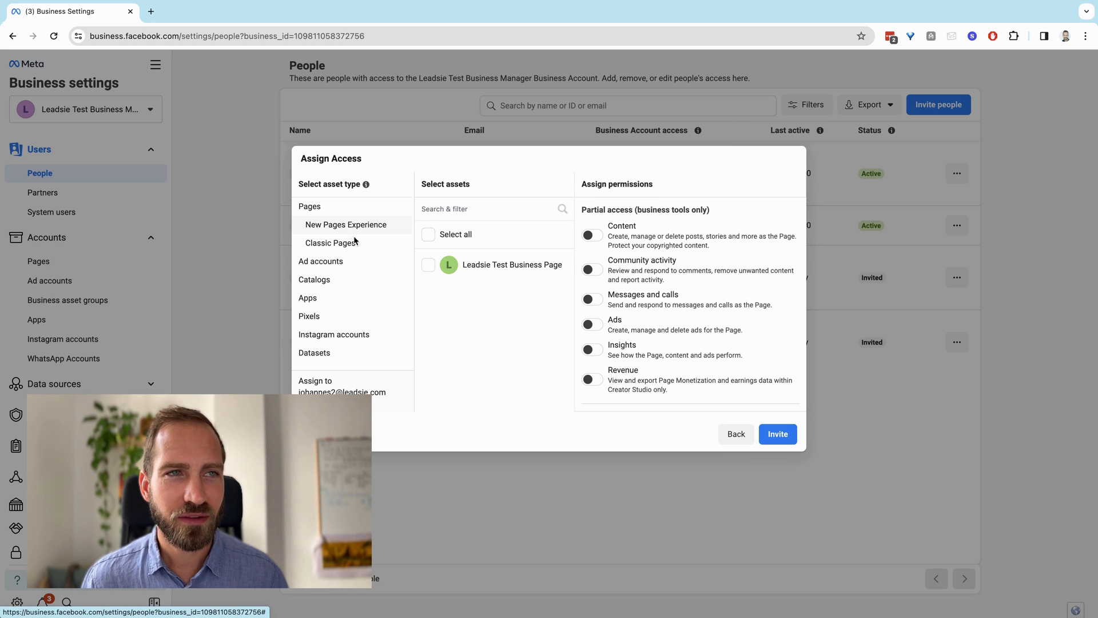
Select the Leadsie Test Business Page and switch on Full control 'Everything' for it
left_click(429, 268)
scroll(653, 324, "down", 5)
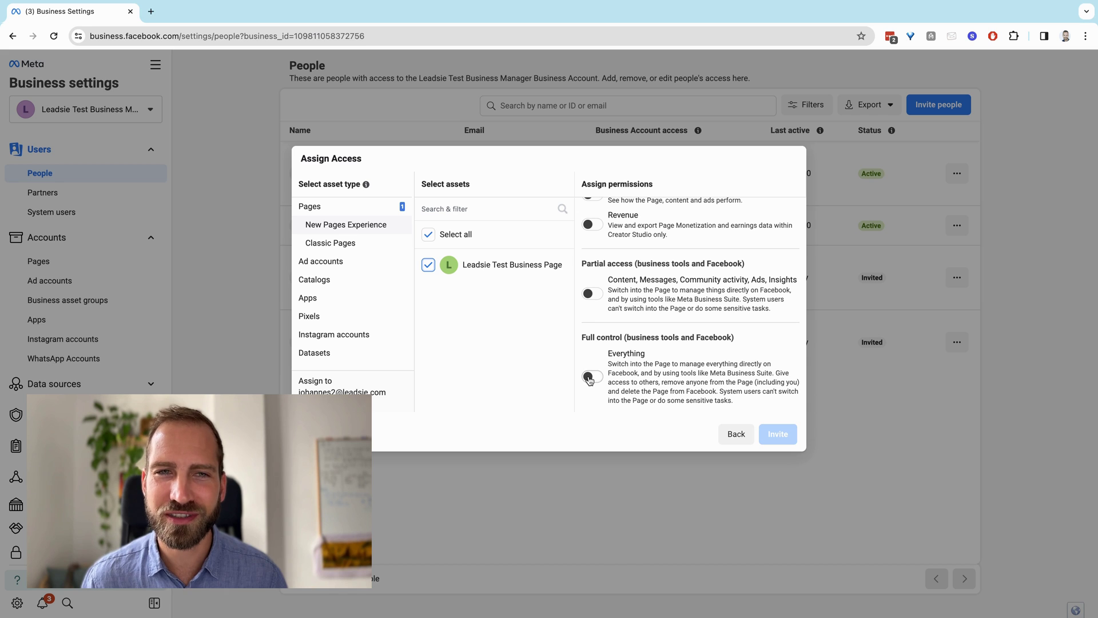
left_click(589, 376)
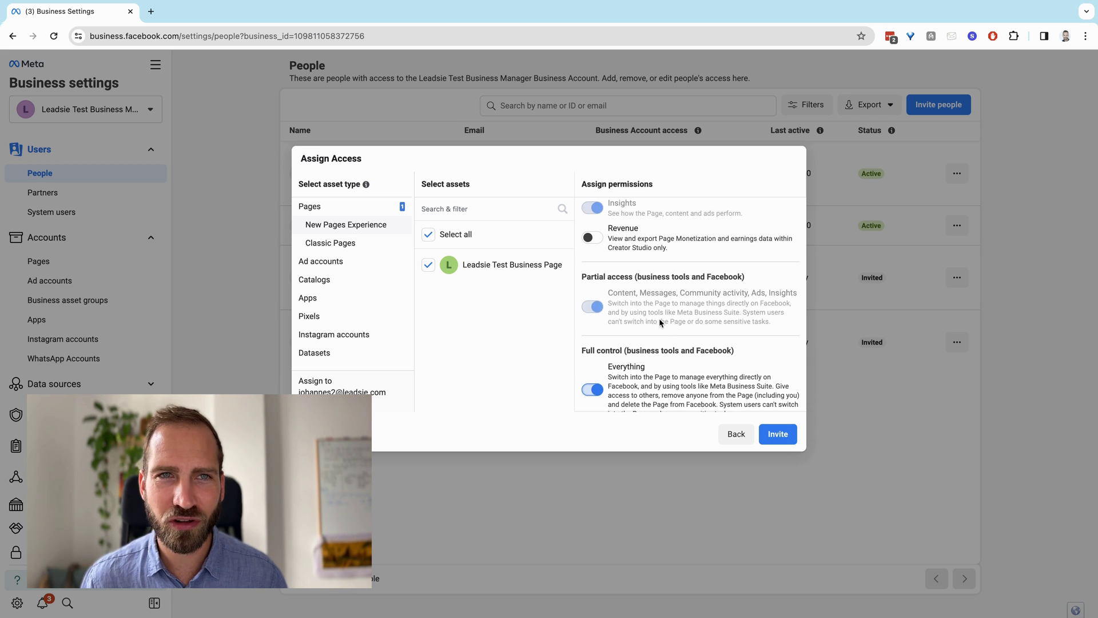
scroll(641, 319, "up", 3)
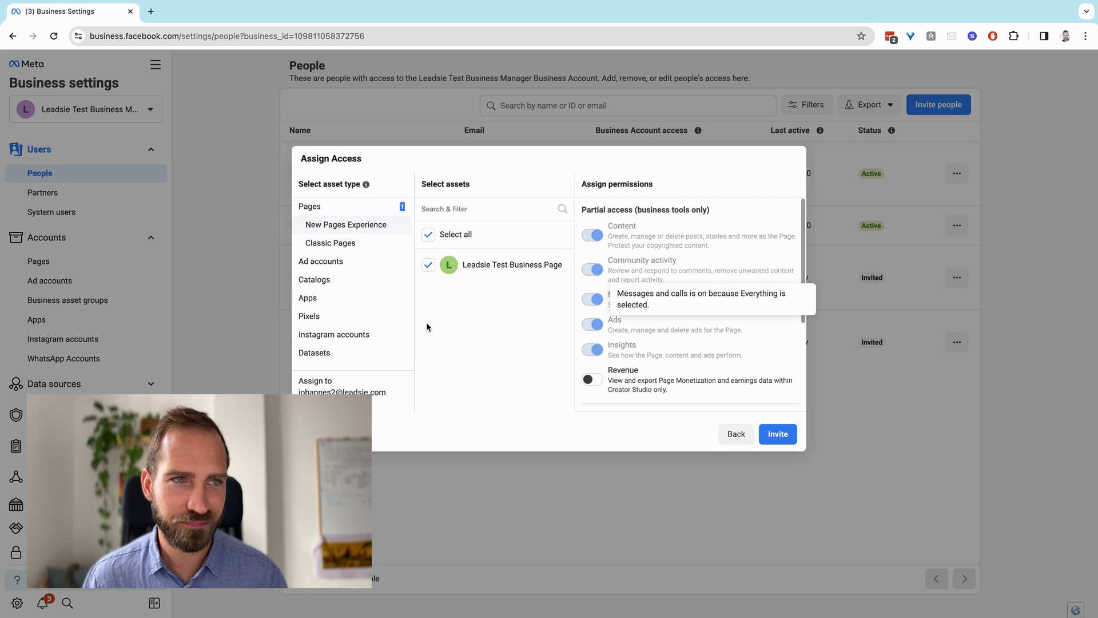
left_click(361, 337)
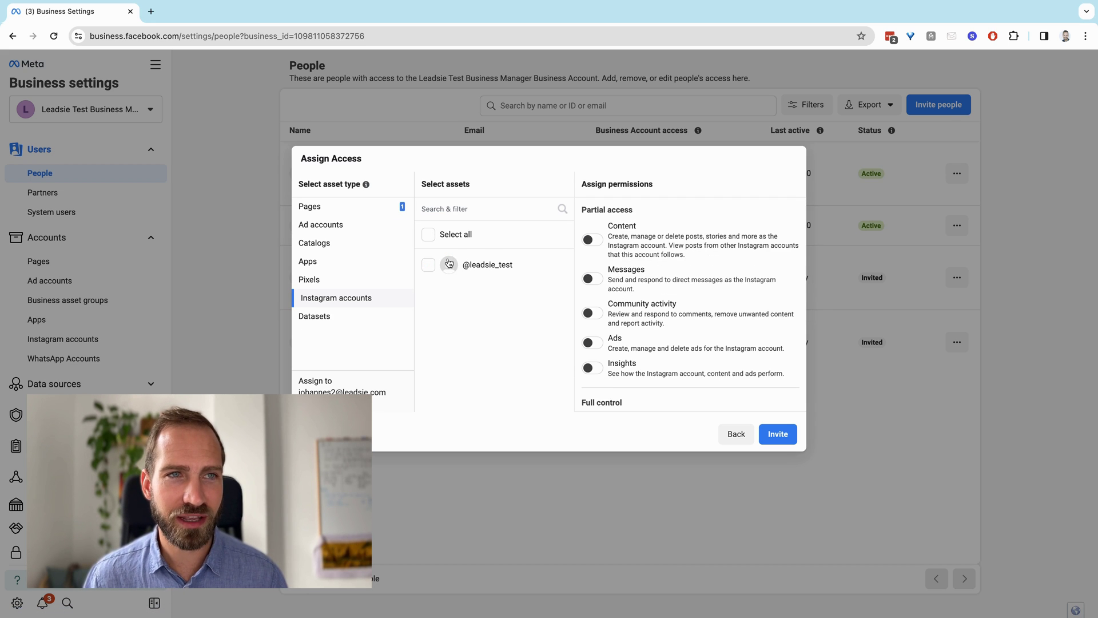
left_click(427, 266)
scroll(635, 280, "down", 2)
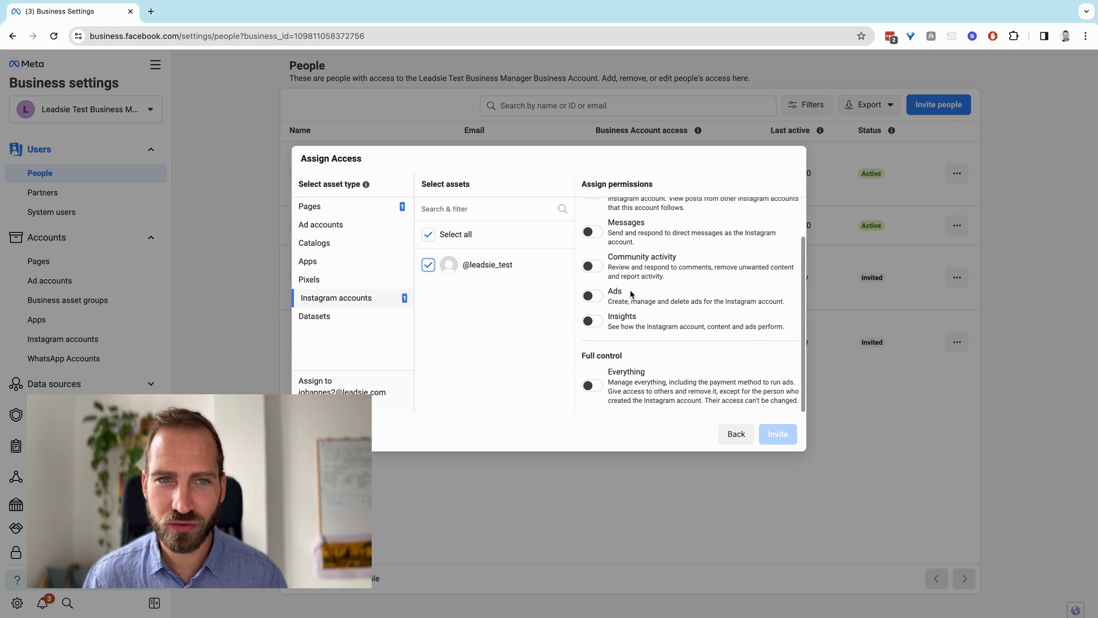
left_click(593, 389)
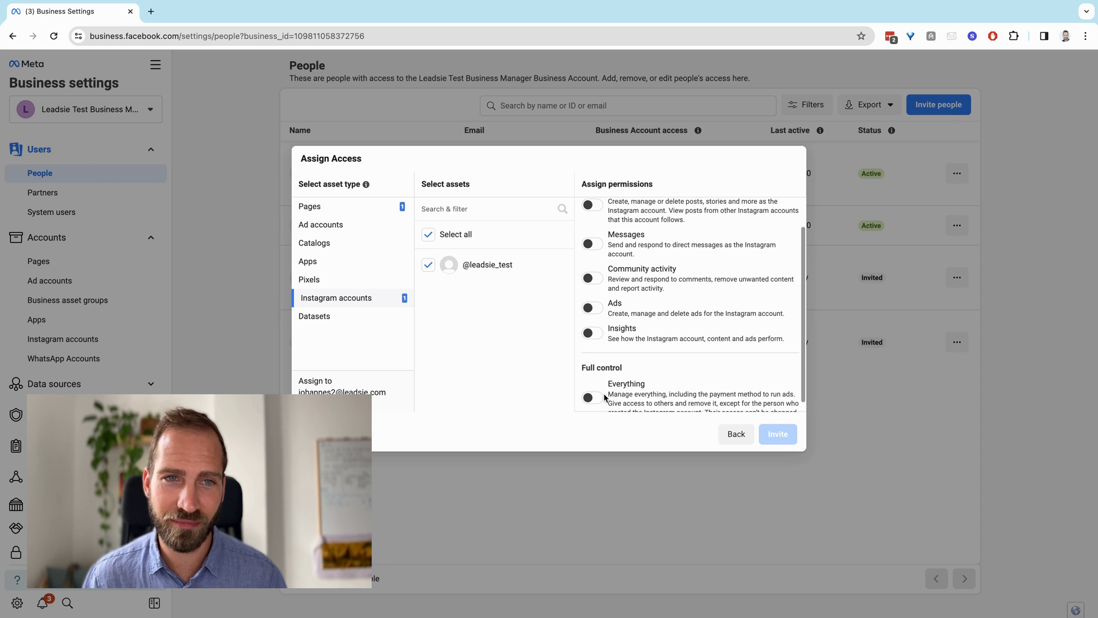
left_click(591, 396)
scroll(641, 345, "up", 2)
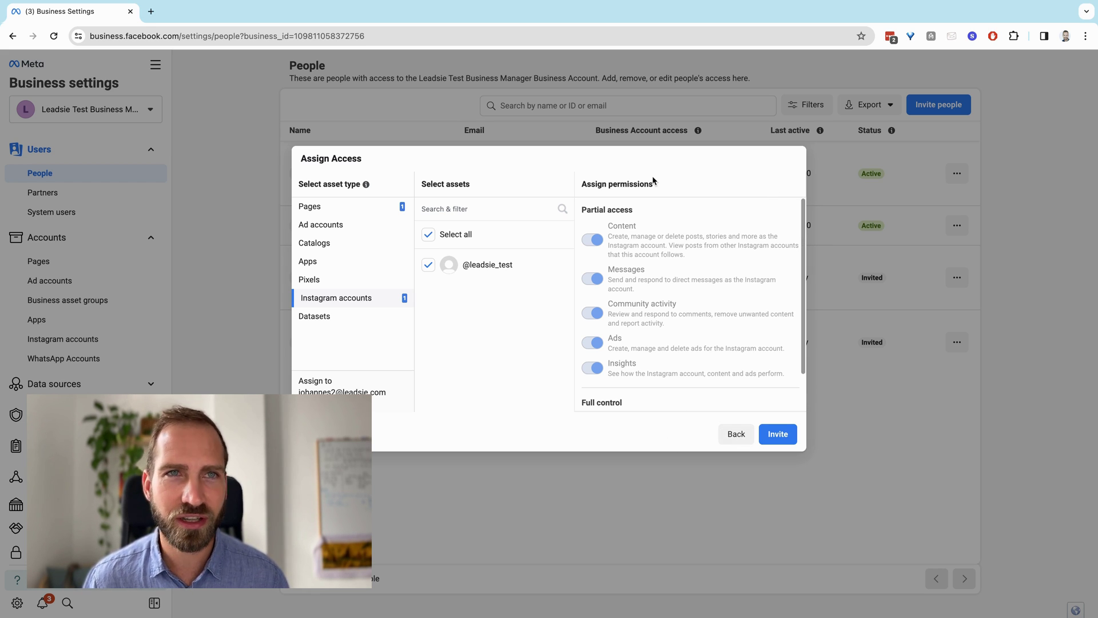
left_click(737, 435)
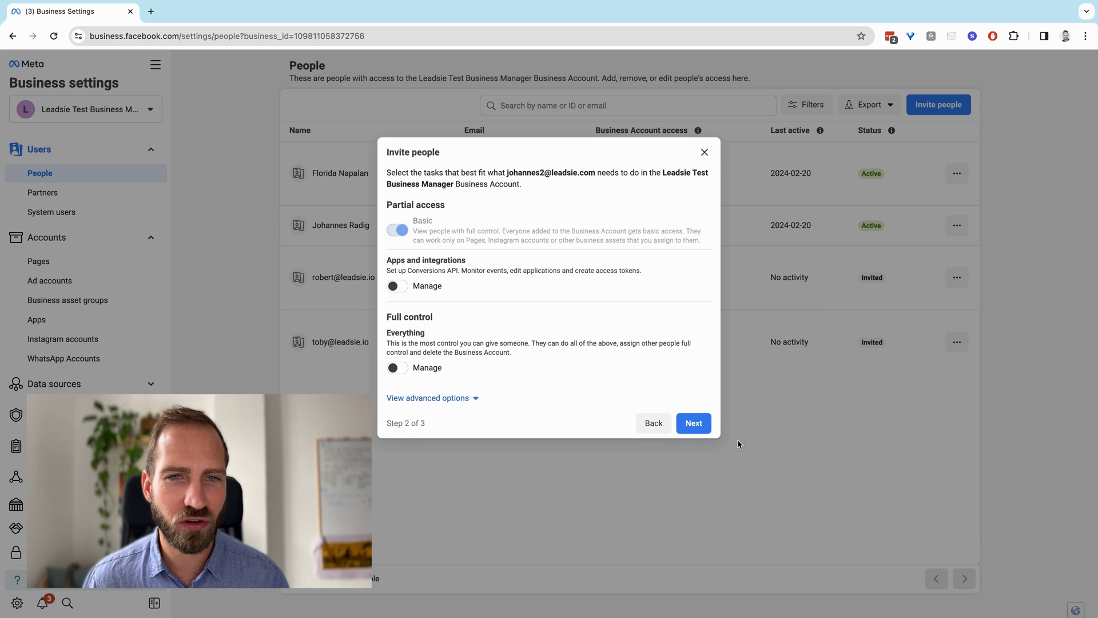
left_click(653, 422)
Cancel the Invite people dialog without sending the invitation
left_click(626, 341)
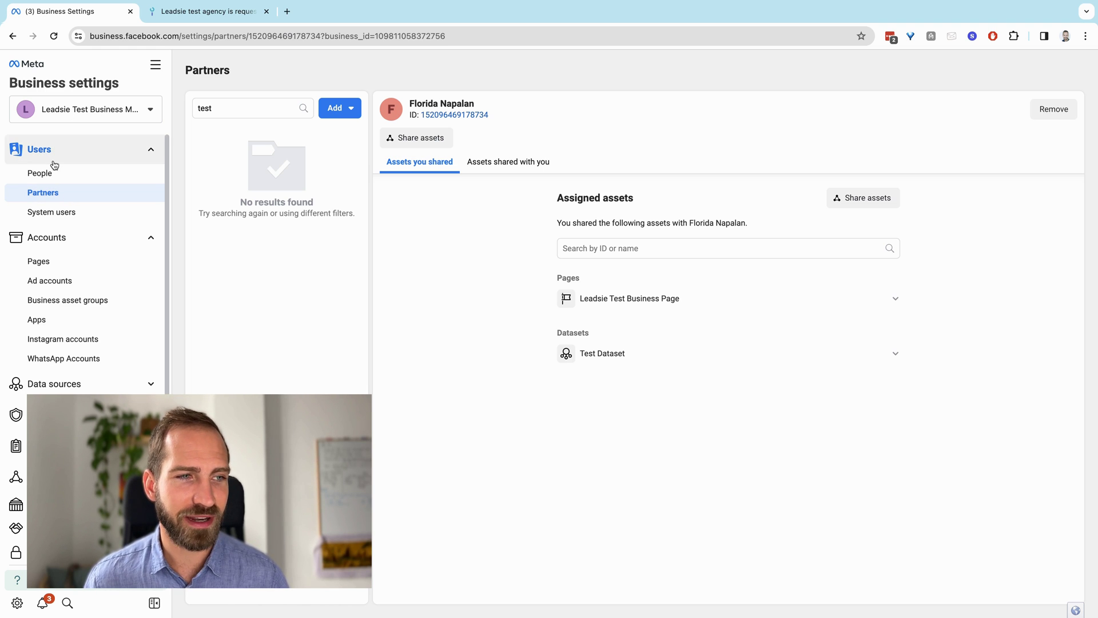
Under Partners, choose to give a partner access to assets, paste their business ID and continue
left_click(64, 196)
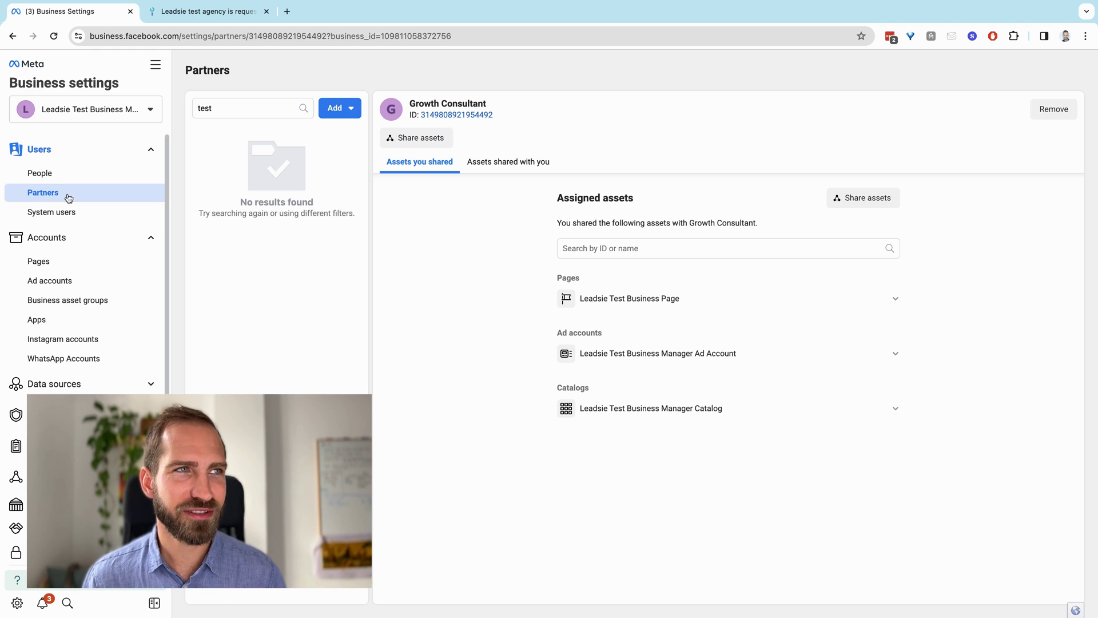
left_click(342, 110)
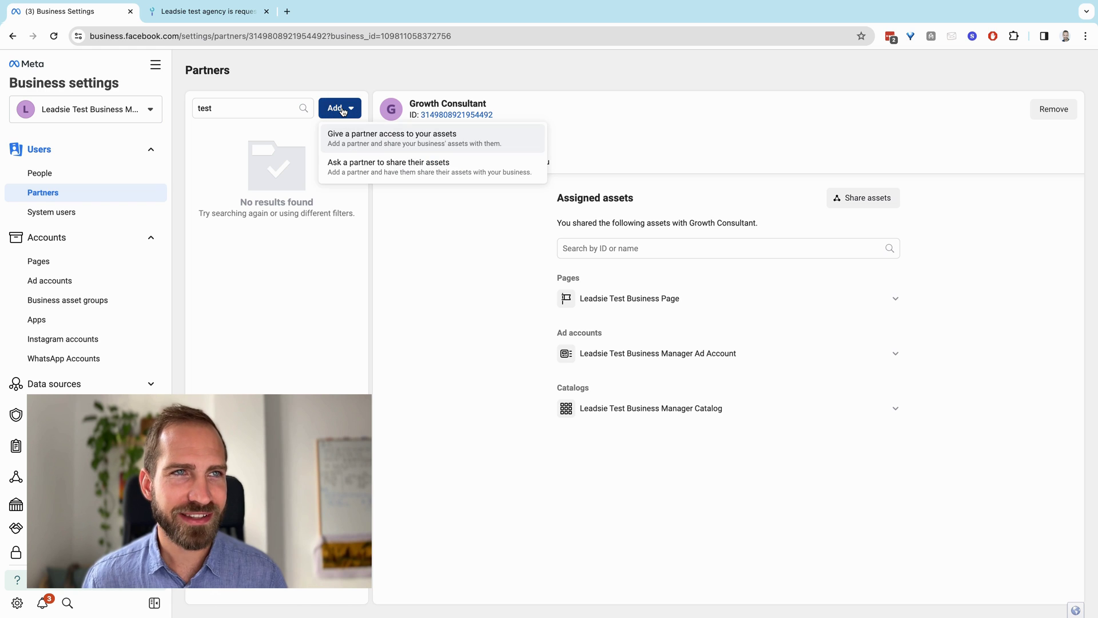
left_click(403, 142)
left_click(430, 314)
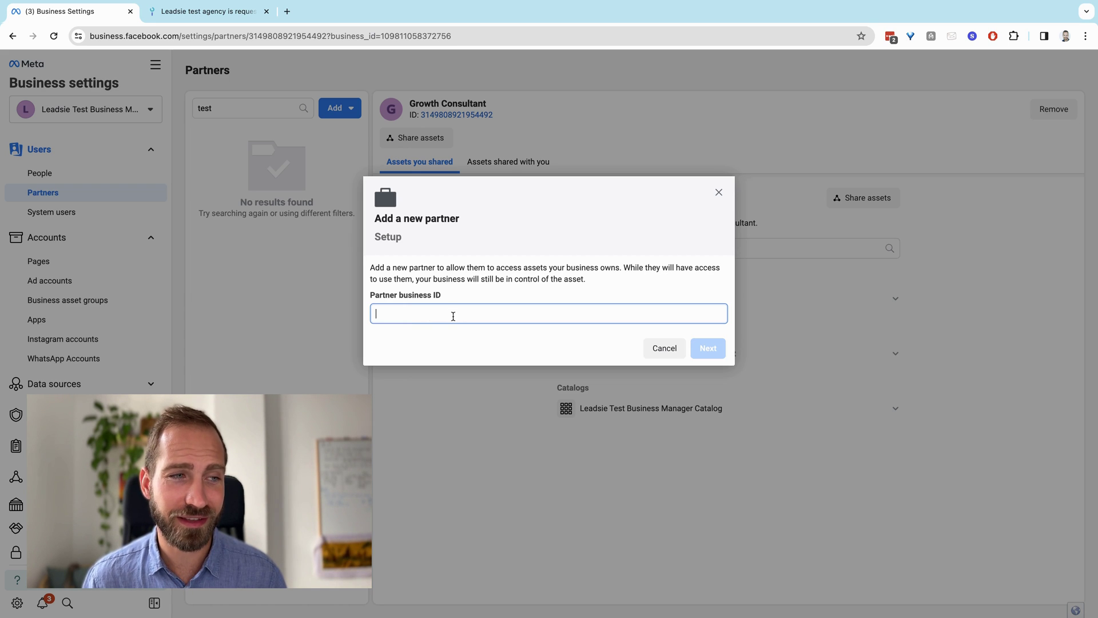
key("super+v")
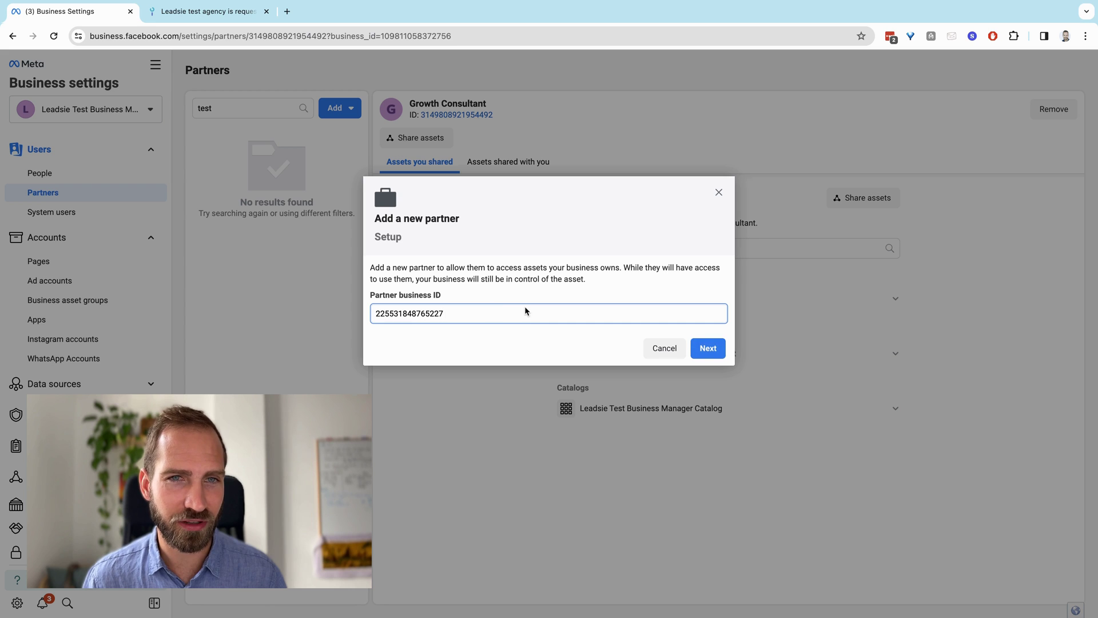
left_click(699, 345)
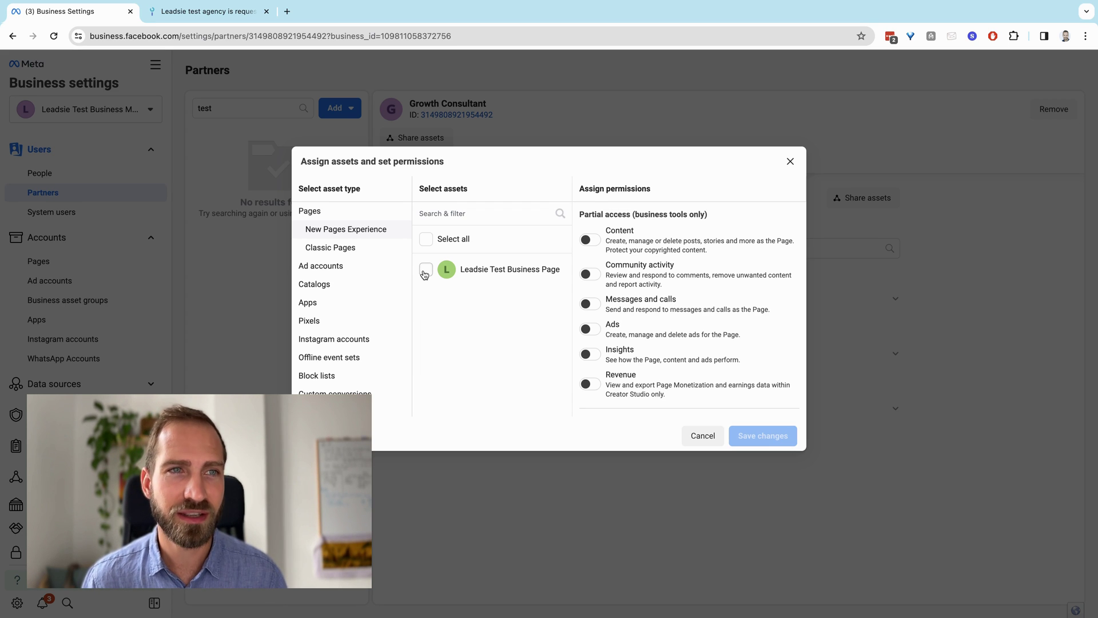
Select the Leadsie Test Business Page with full control plus Revenue access
left_click(425, 272)
scroll(612, 309, "down", 3)
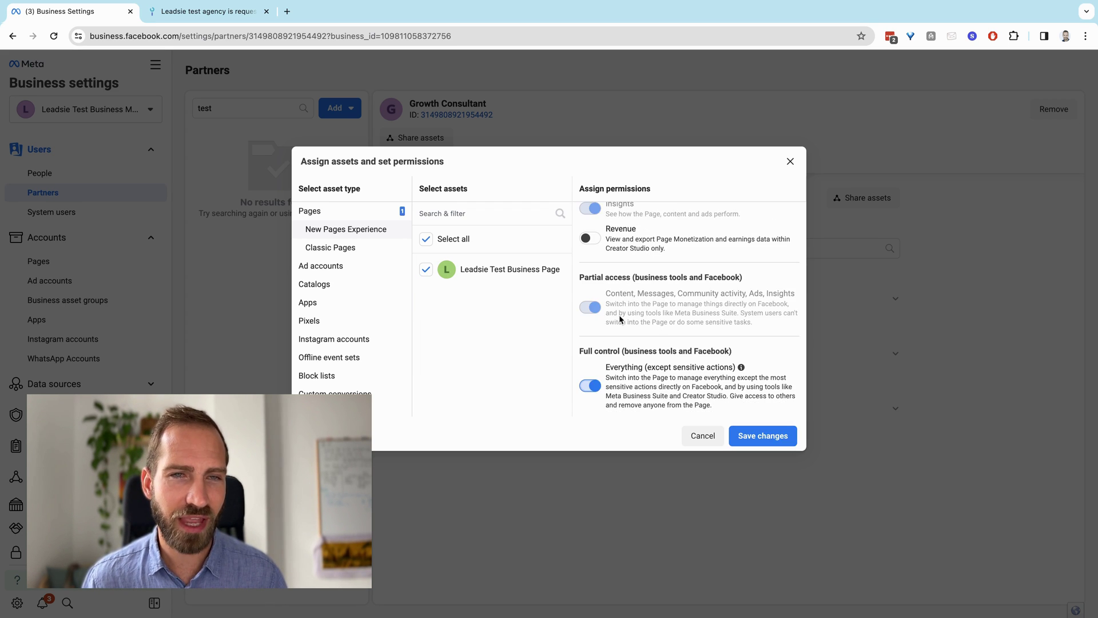
scroll(629, 320, "up", 2)
left_click(643, 323)
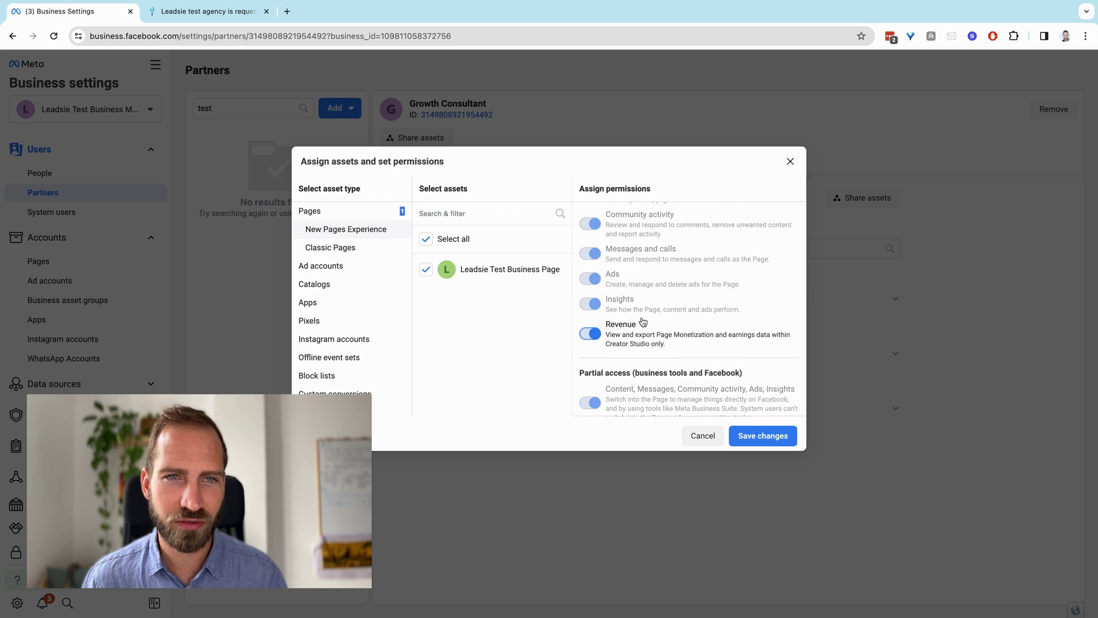
scroll(652, 311, "up", 3)
scroll(652, 312, "down", 5)
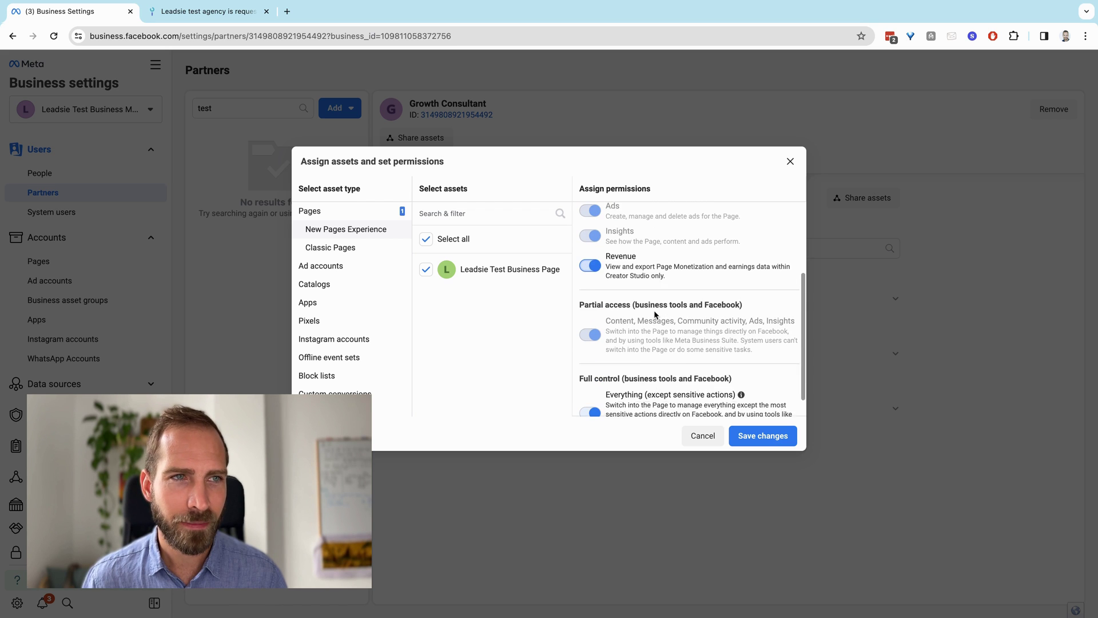
left_click(336, 340)
left_click(427, 269)
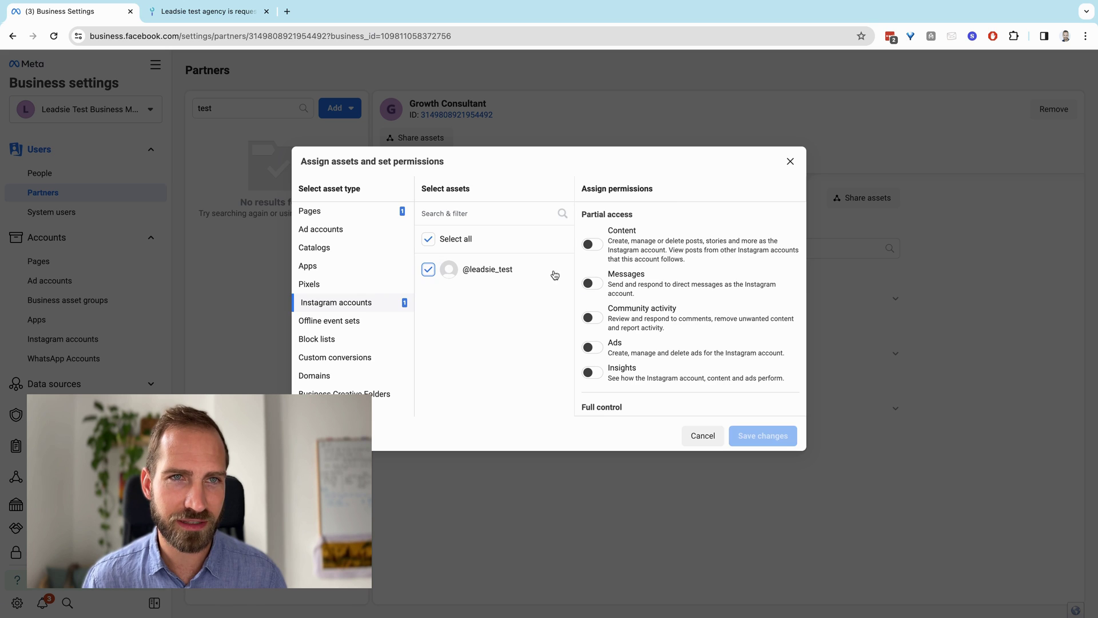
scroll(592, 388, "down", 1)
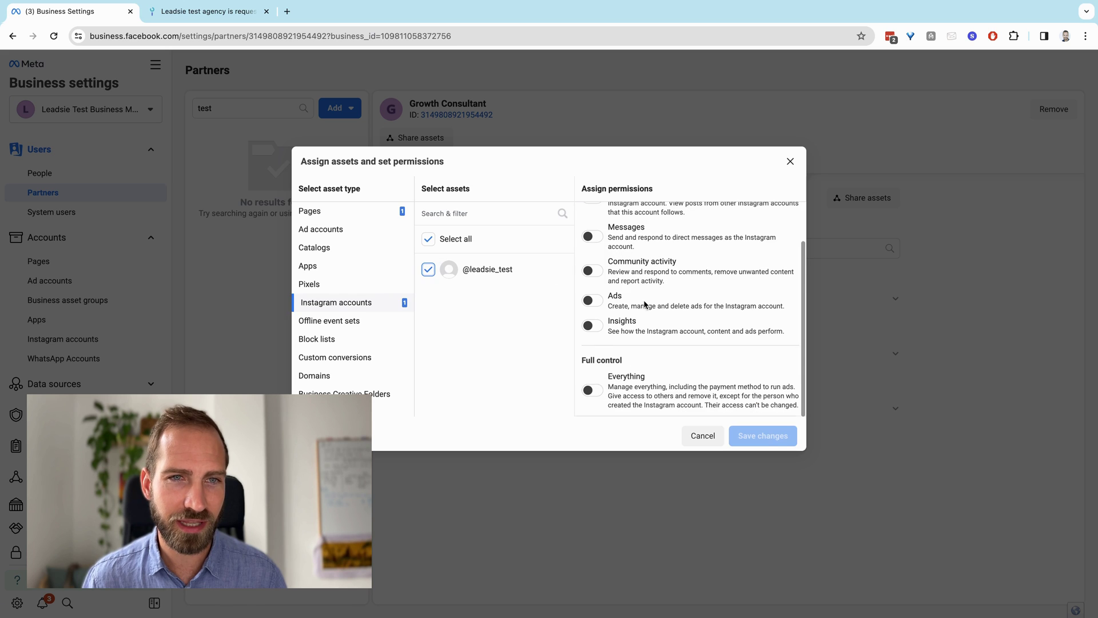
left_click(592, 390)
scroll(655, 343, "up", 1)
scroll(657, 321, "down", 1)
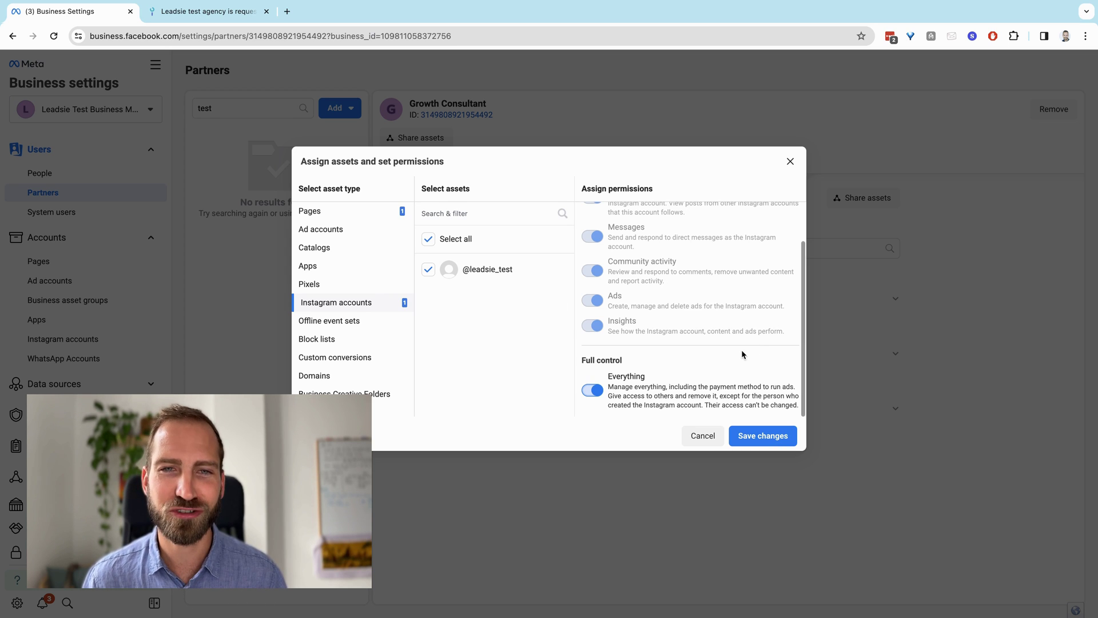
left_click(760, 438)
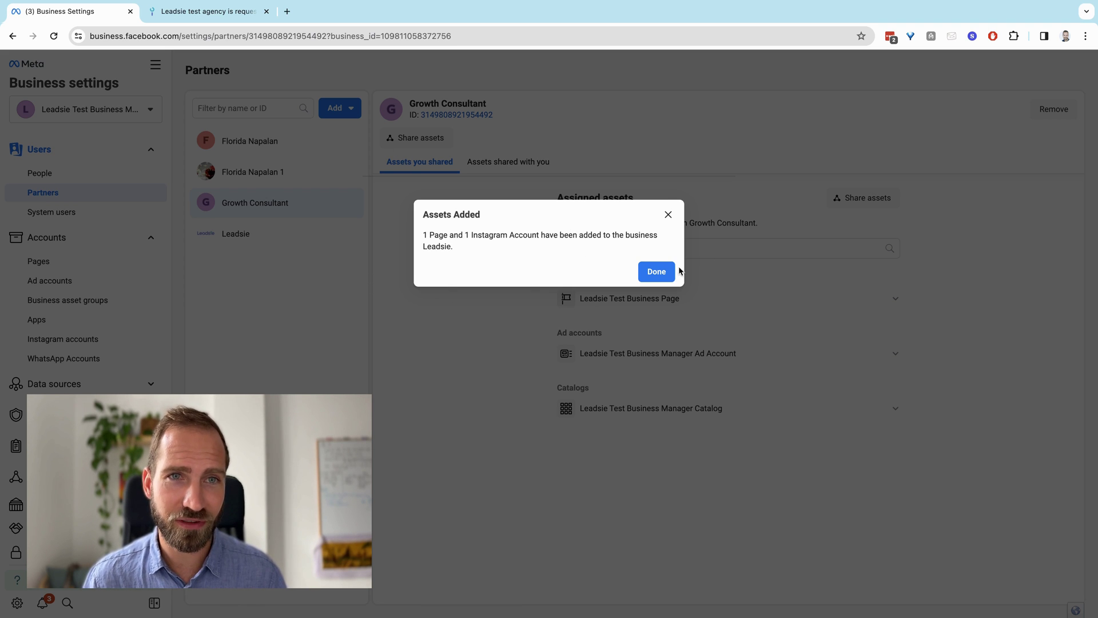
left_click(657, 273)
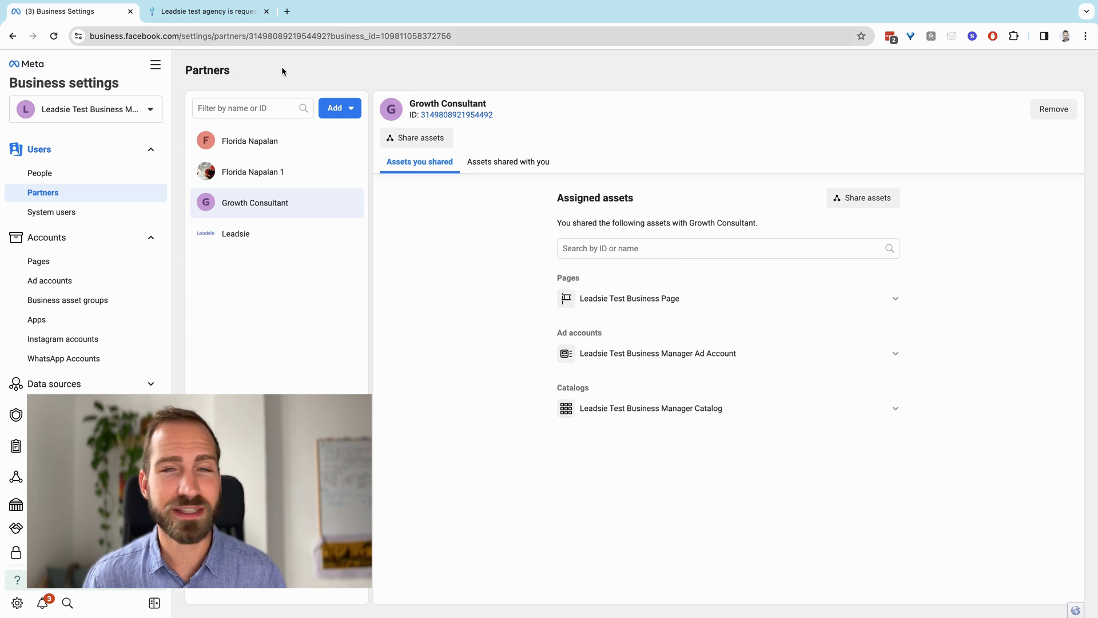
On the Leadsie access request page, review the requested Page and Instagram assets and connect Facebook
left_click(177, 12)
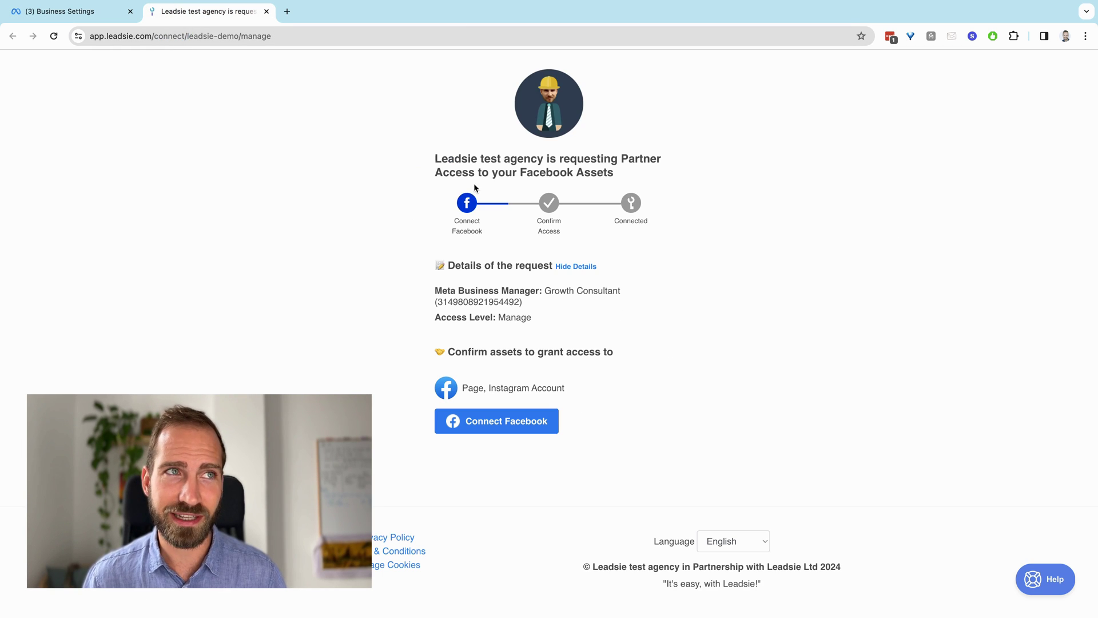
left_click(276, 36)
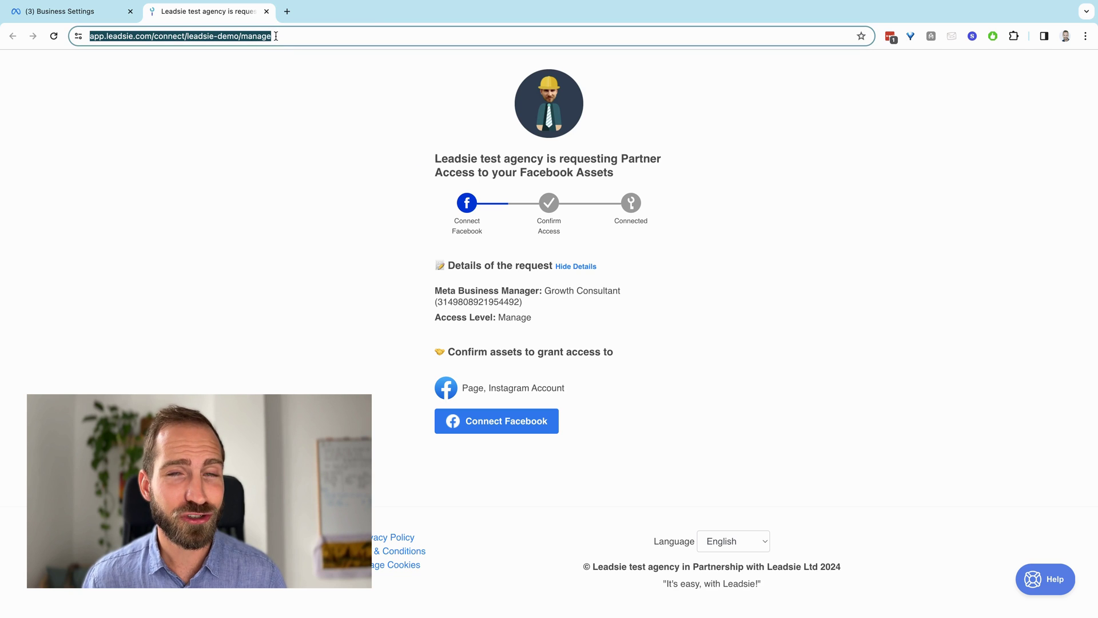
left_click(323, 204)
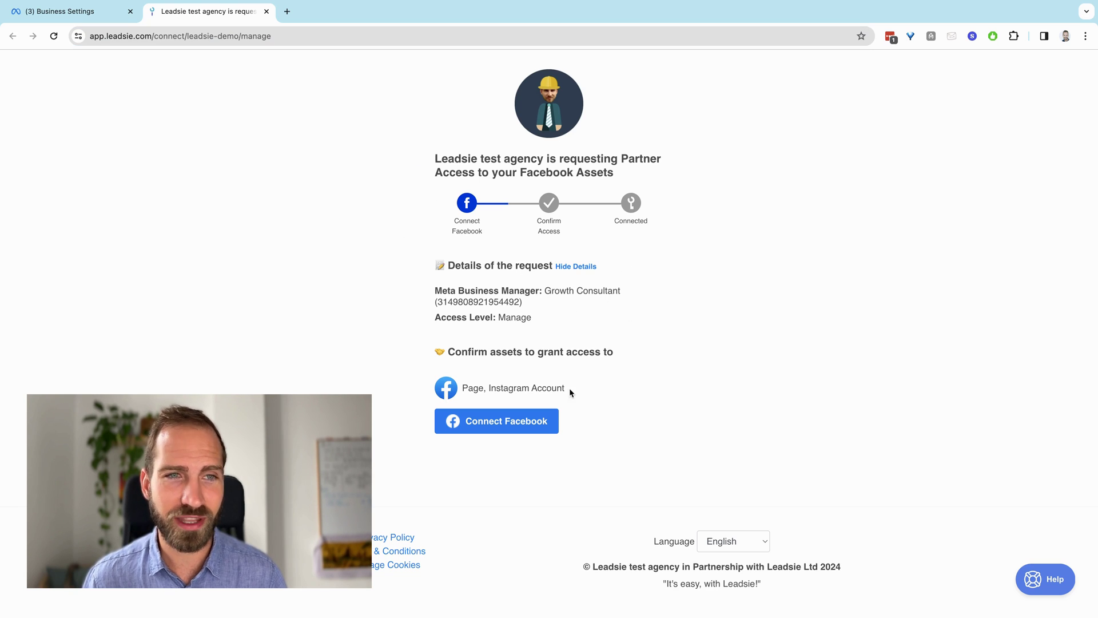
left_click(463, 389)
left_click_drag(463, 389, 576, 385)
left_click(586, 383)
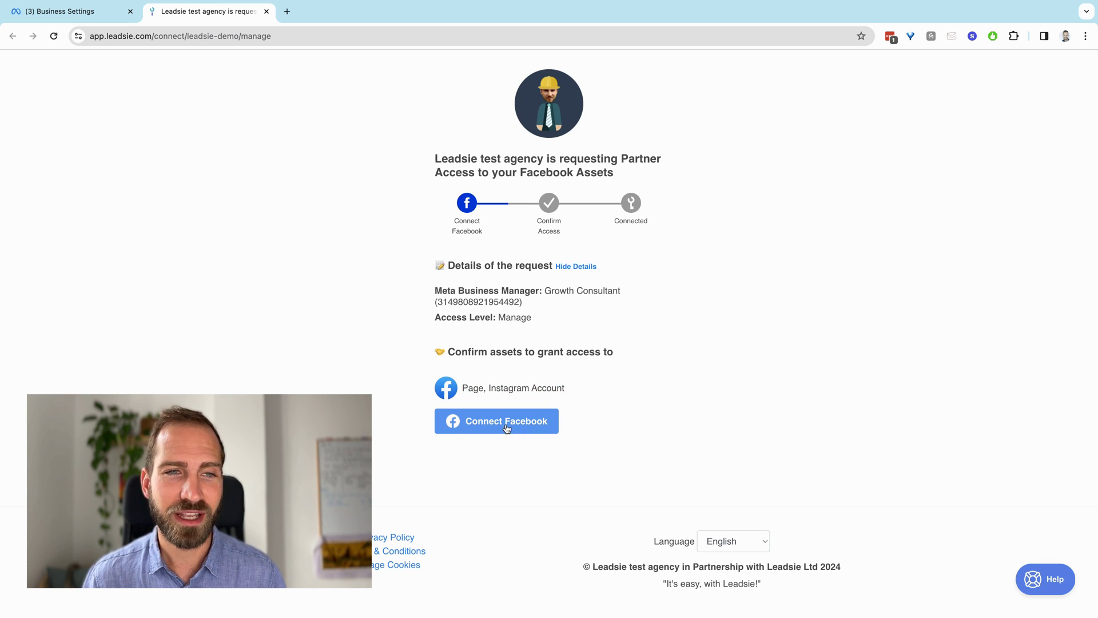
left_click(480, 429)
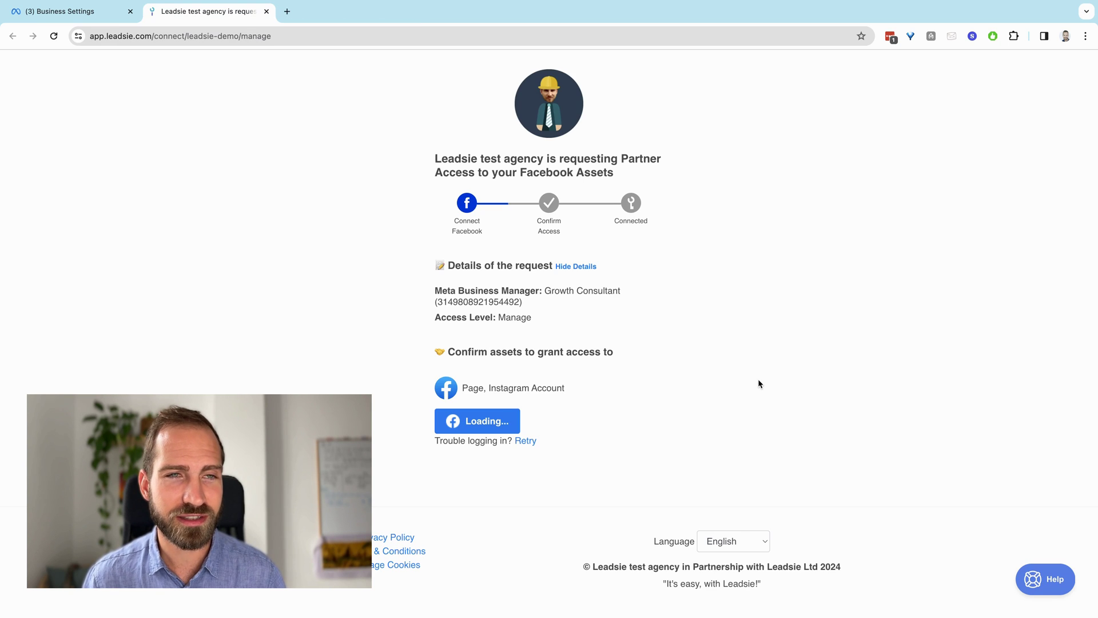
Choose the Leadsie Page and leadsie Instagram account, then confirm access
scroll(701, 379, "down", 2)
left_click(583, 359)
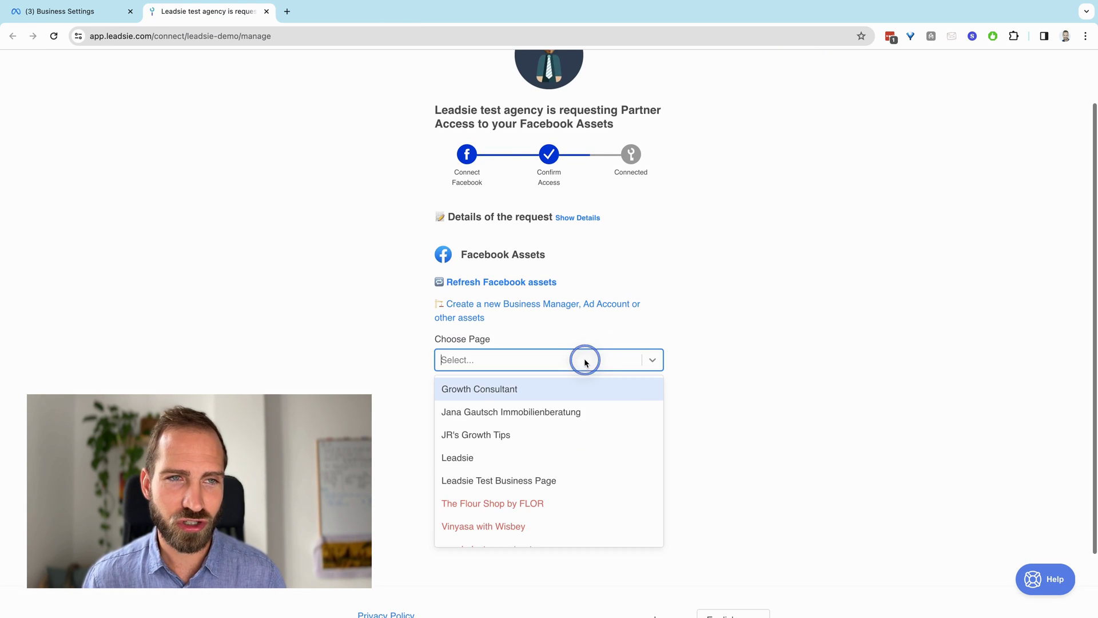
left_click(488, 458)
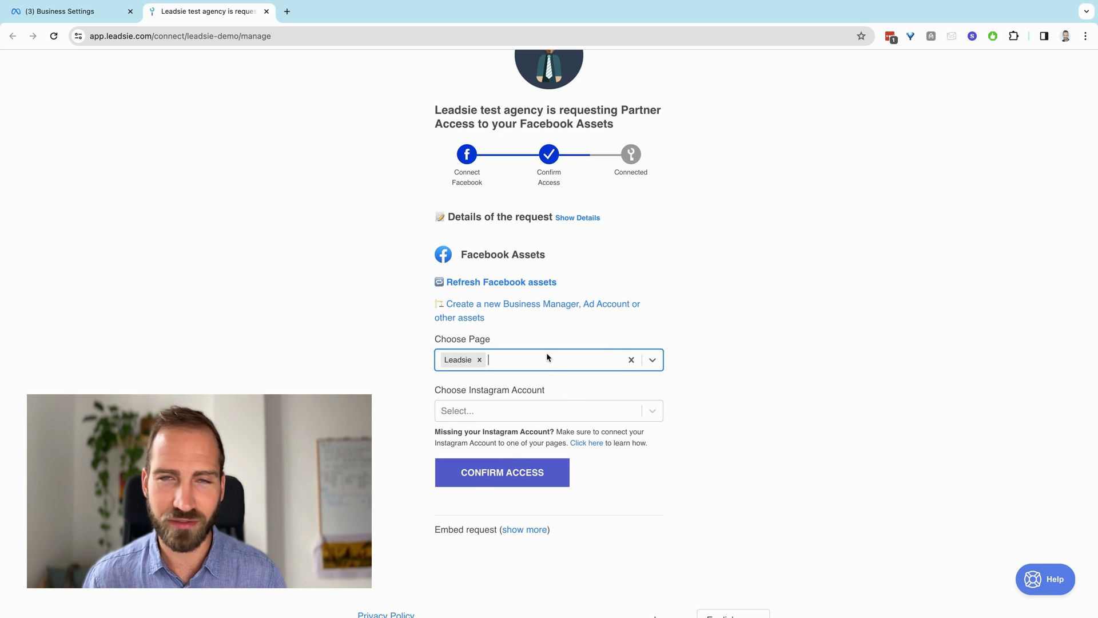
left_click(503, 408)
left_click(477, 471)
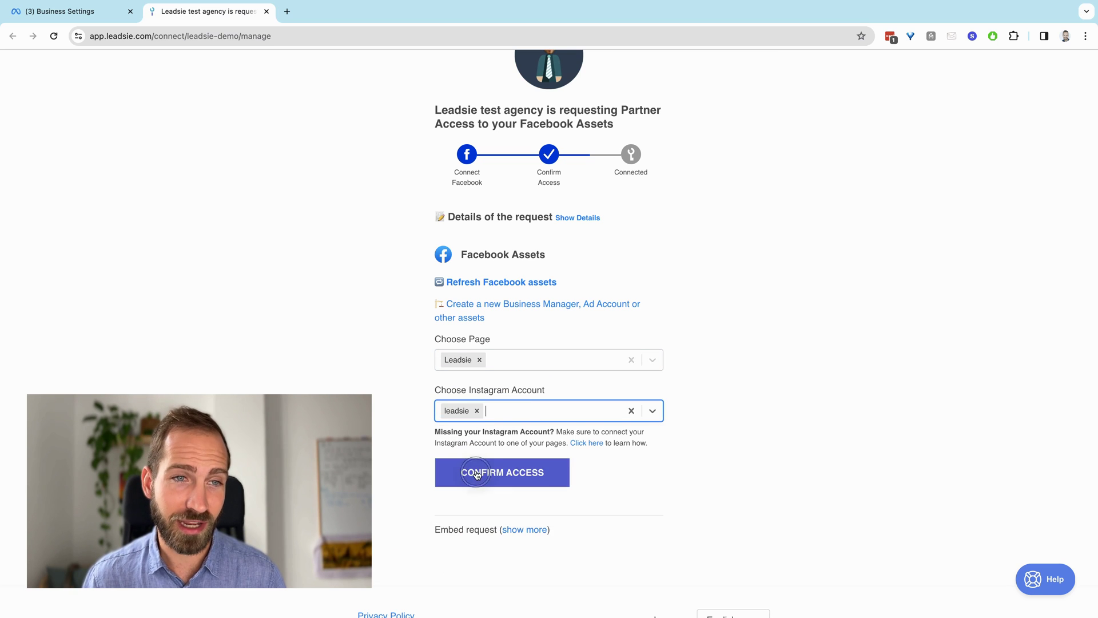
left_click(476, 473)
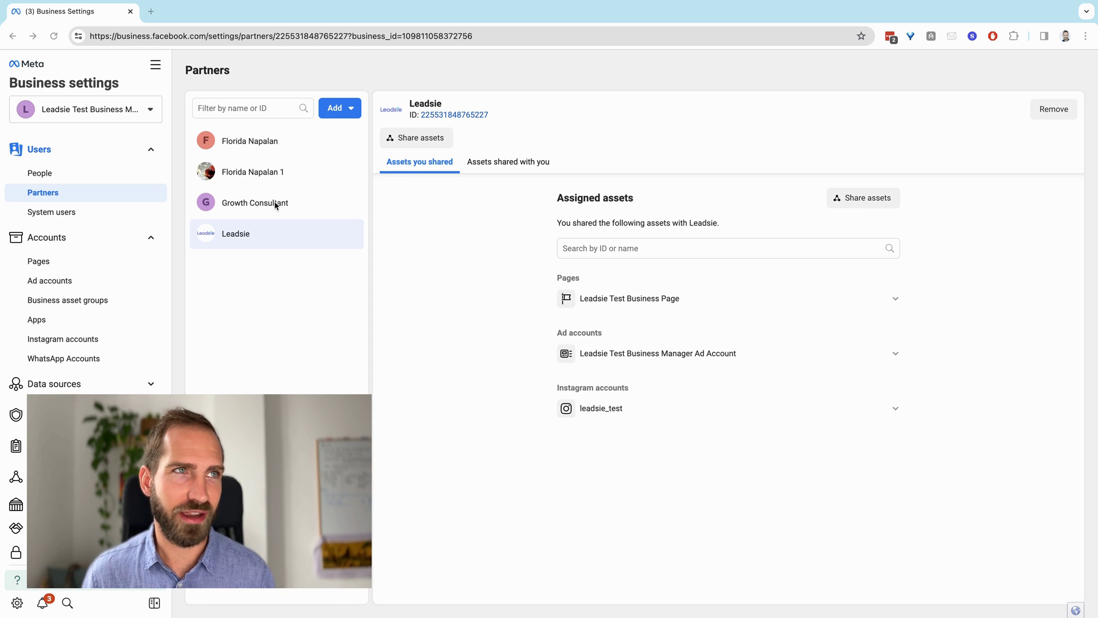
Replace the address path after business.facebook.com/ with 'latest' to load Business Suite home
left_click(220, 36)
key("shift+End")
key("BackSpace")
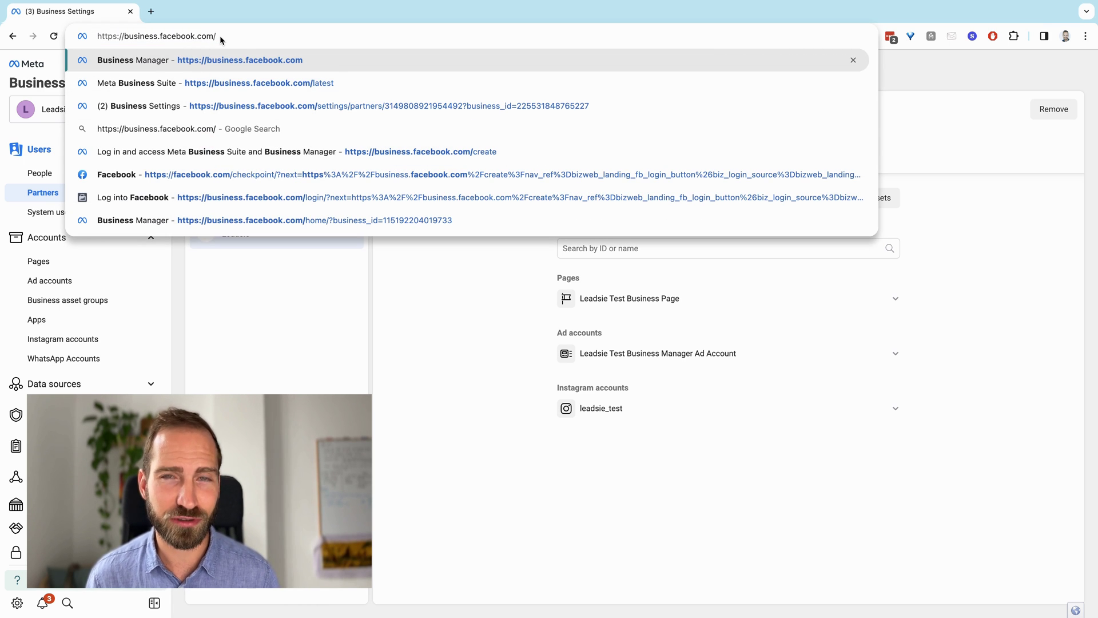
type("latest")
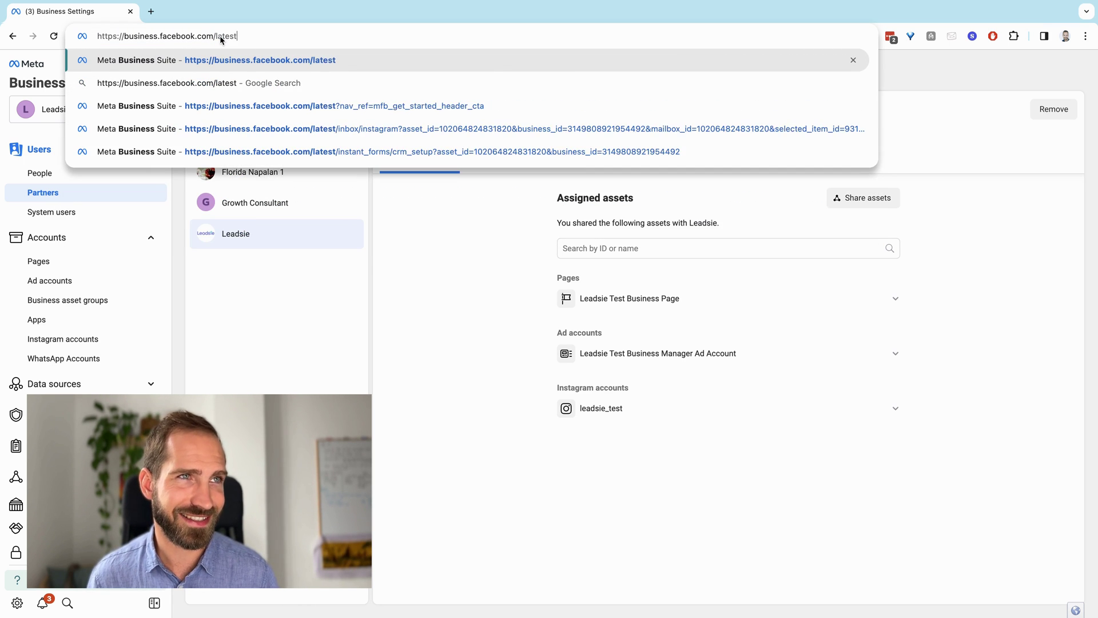
key("Return")
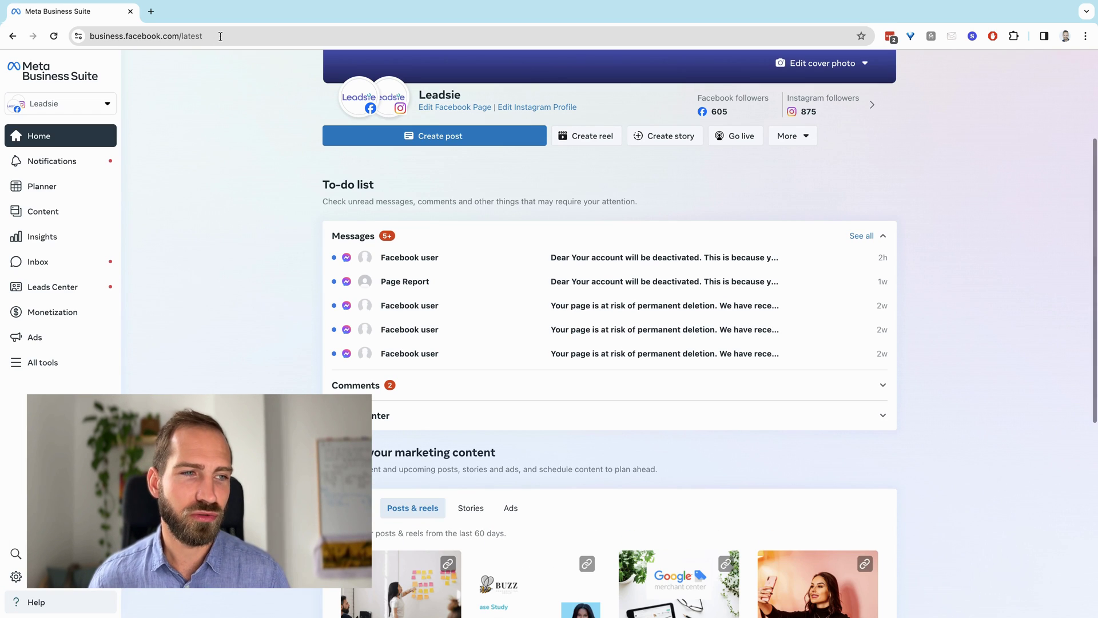
Open the account selector dropdown at the top of the left sidebar
left_click(68, 104)
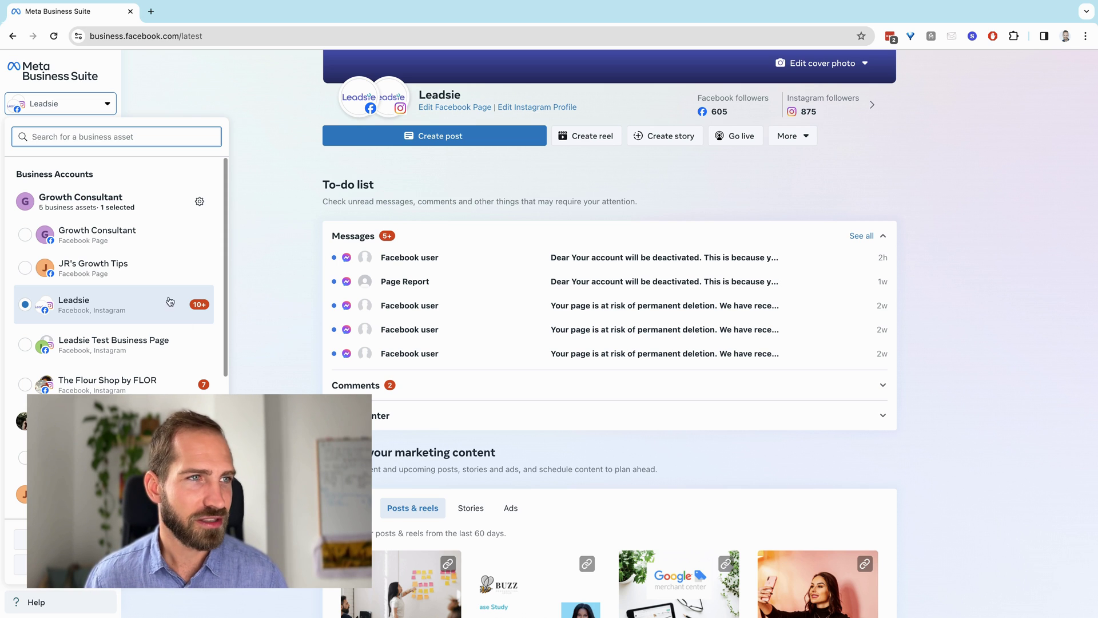
Switch to the Leadsie business asset
left_click(122, 304)
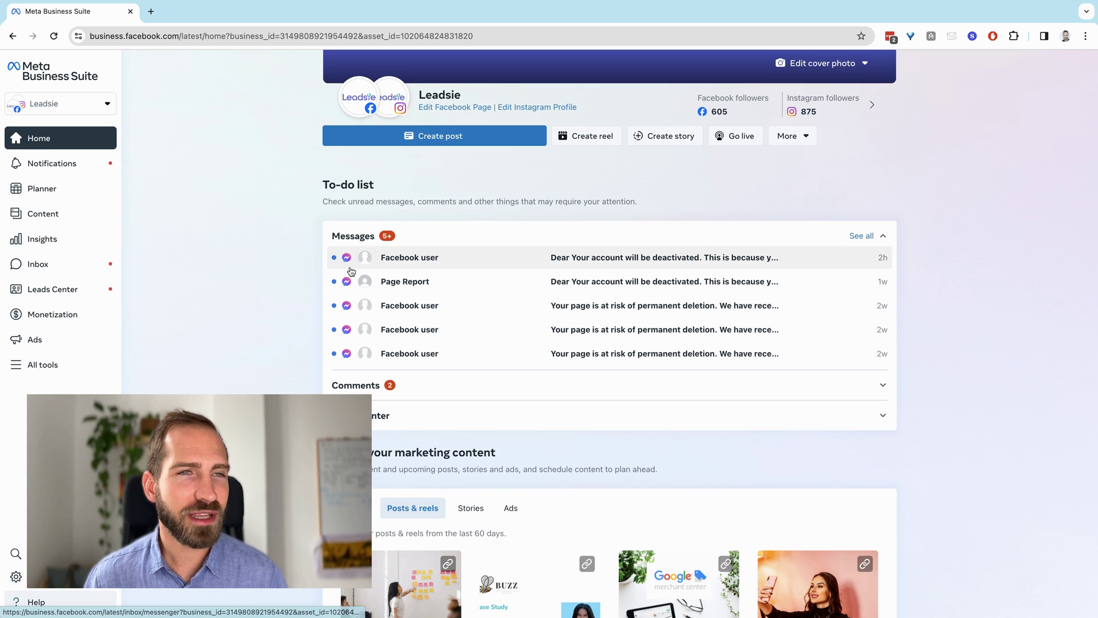
scroll(391, 149, "up", 1)
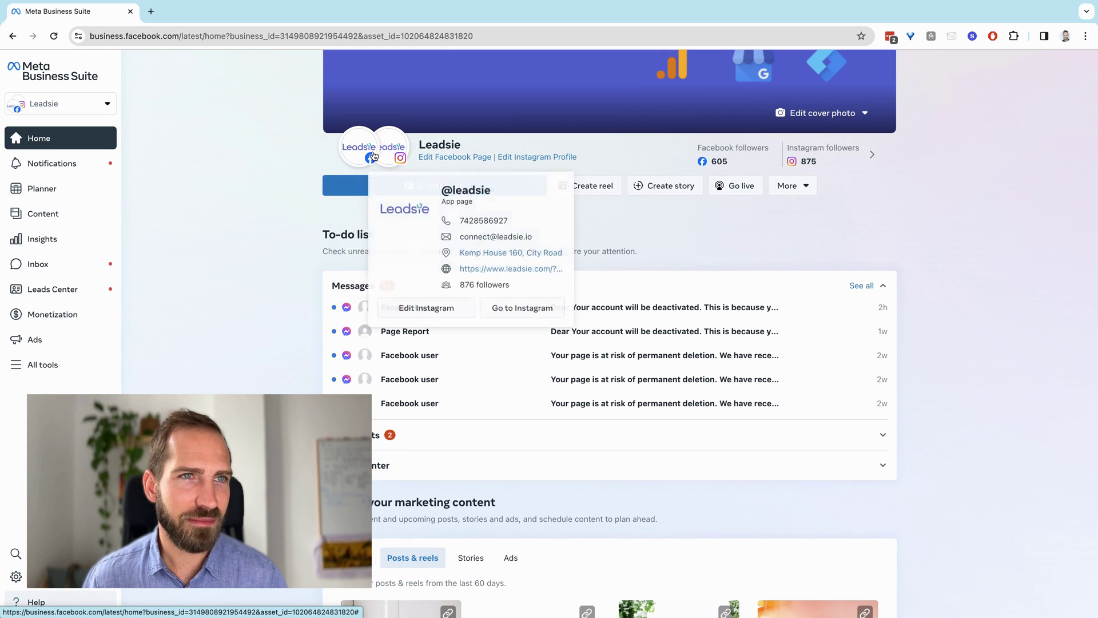
scroll(607, 196, "up", 2)
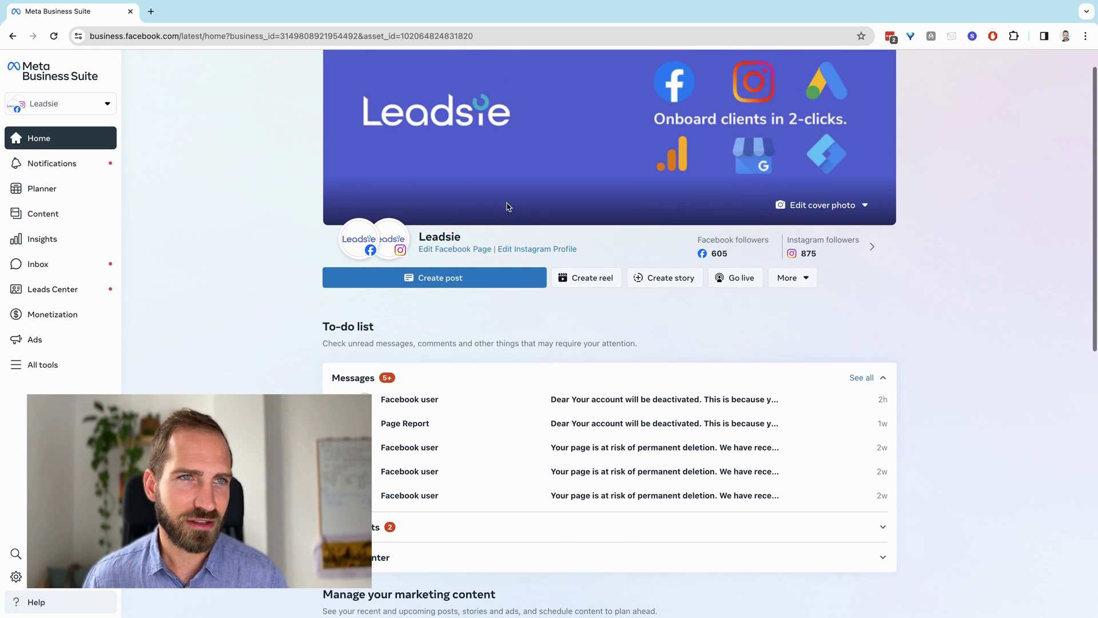
Start a post, check both the Facebook Page and Instagram are listed under Post to, then return Home
left_click(523, 286)
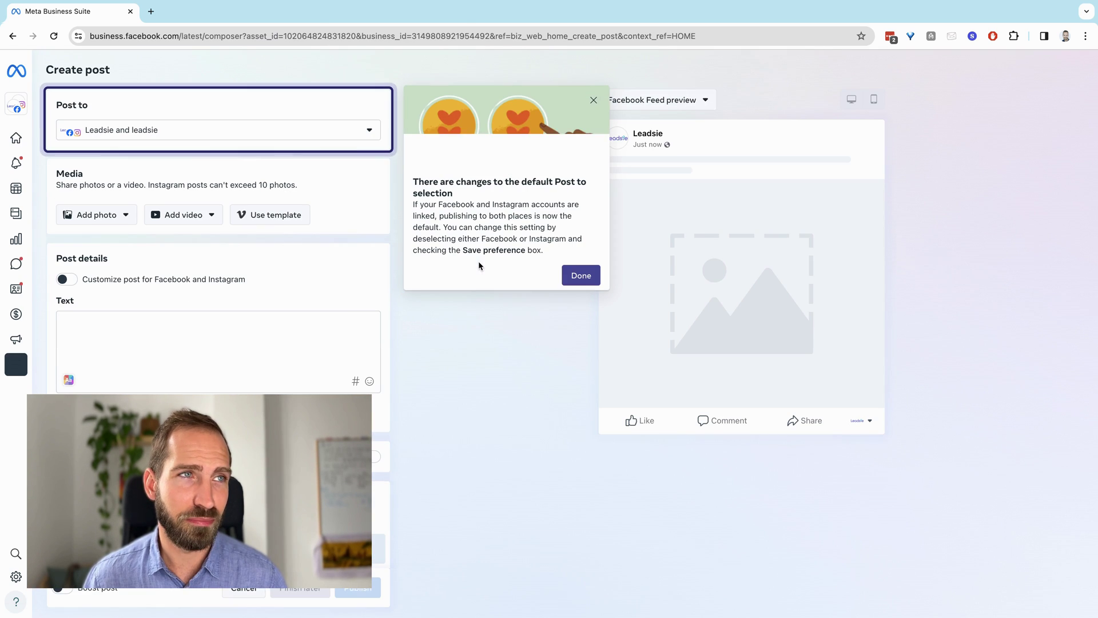
left_click(139, 131)
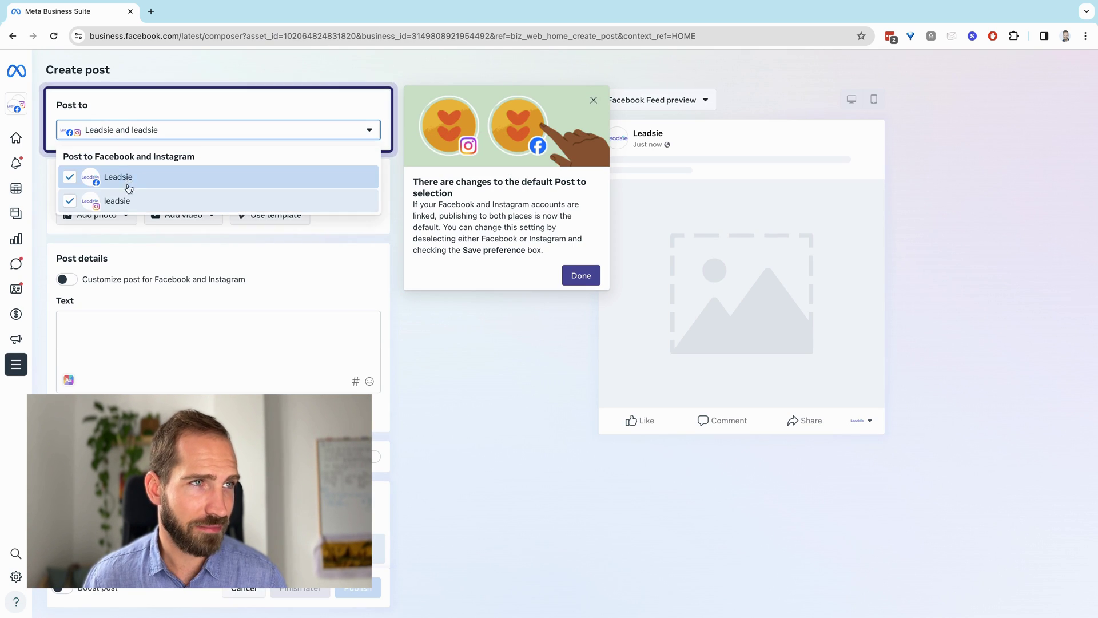
left_click(445, 310)
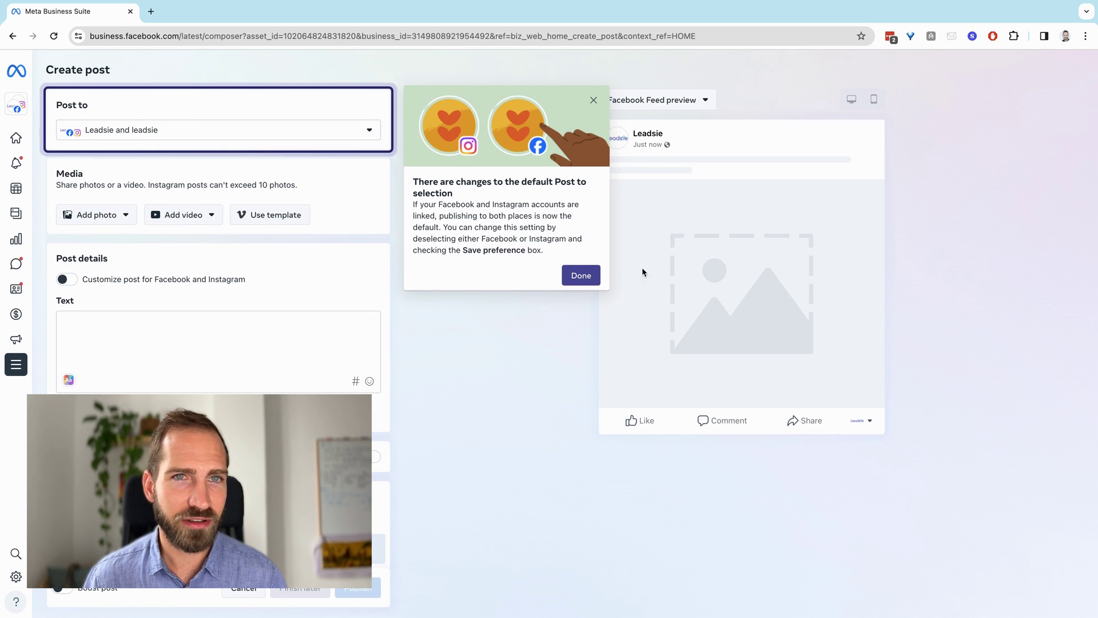
key("super+bracketleft")
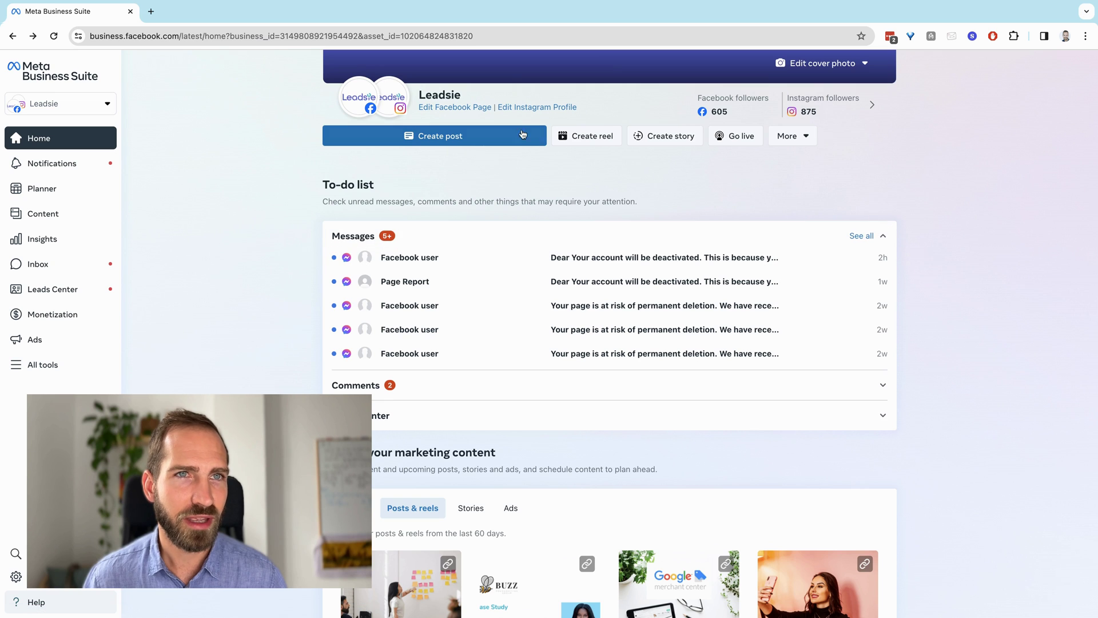
left_click(589, 137)
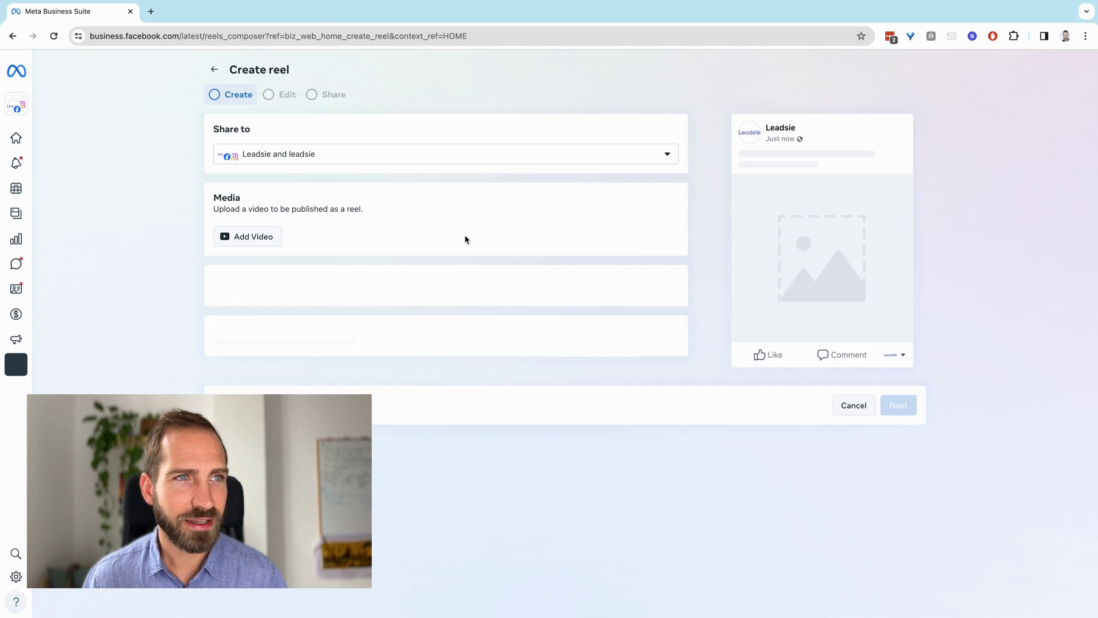
key("super+bracketleft")
left_click(673, 368)
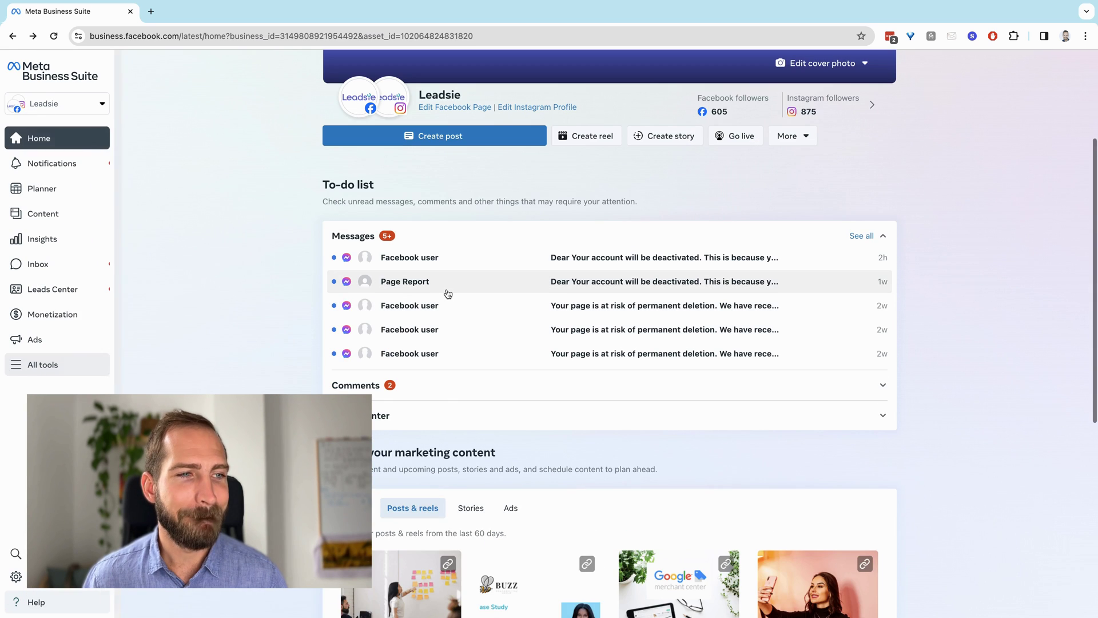
scroll(444, 375, "down", 4)
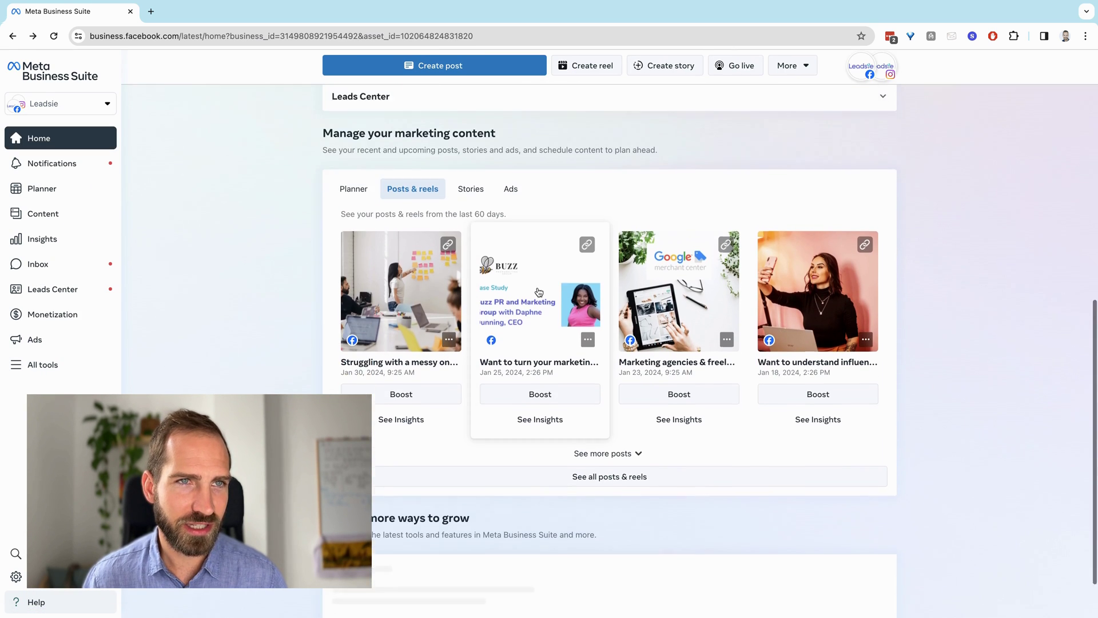
scroll(517, 179, "down", 2)
scroll(350, 238, "up", 10)
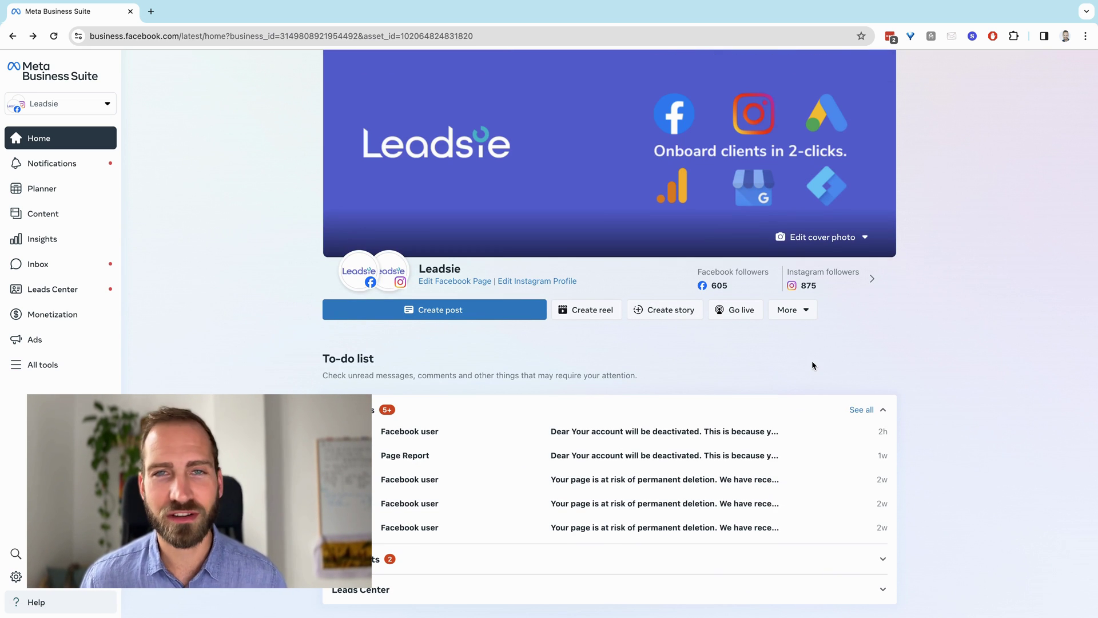
scroll(474, 443, "down", 1)
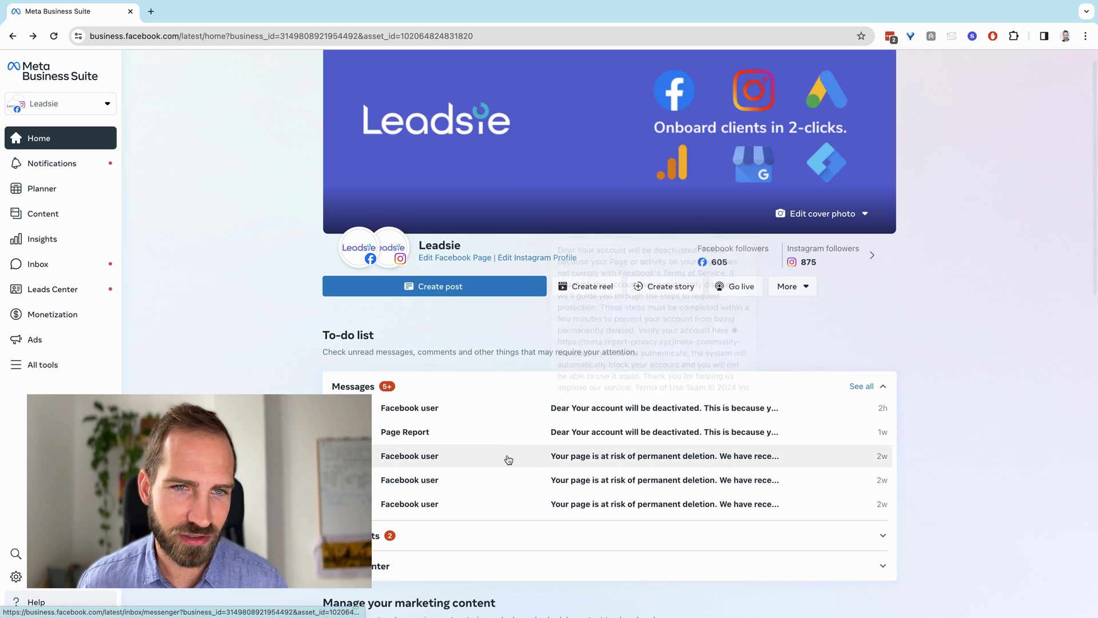
scroll(521, 457, "down", 1)
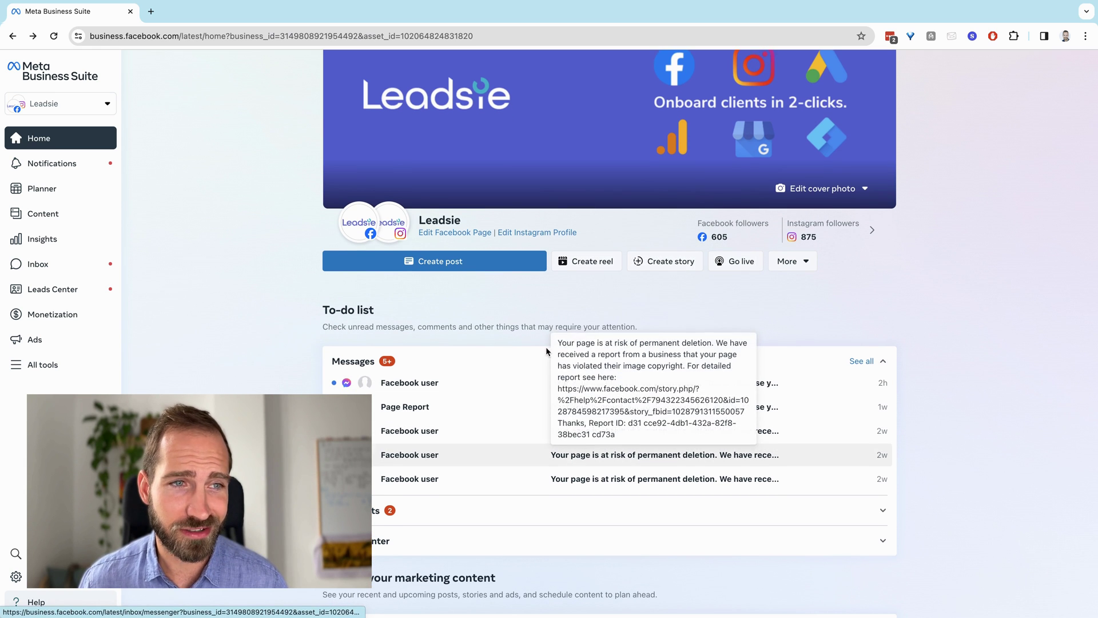
right_click(607, 285)
left_click(538, 325)
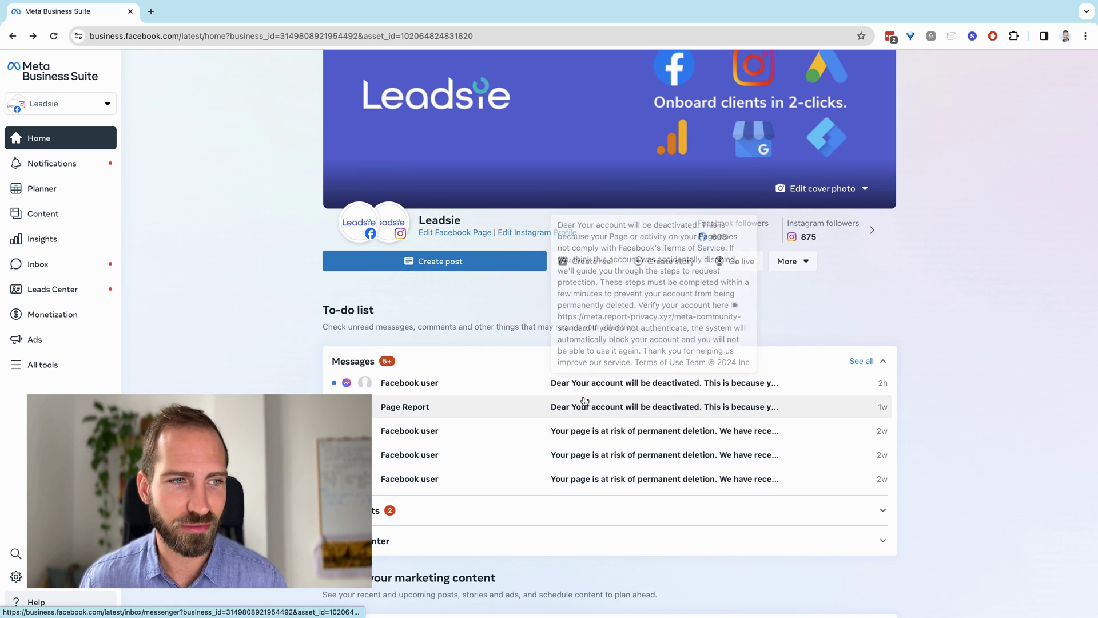
scroll(475, 342, "up", 2)
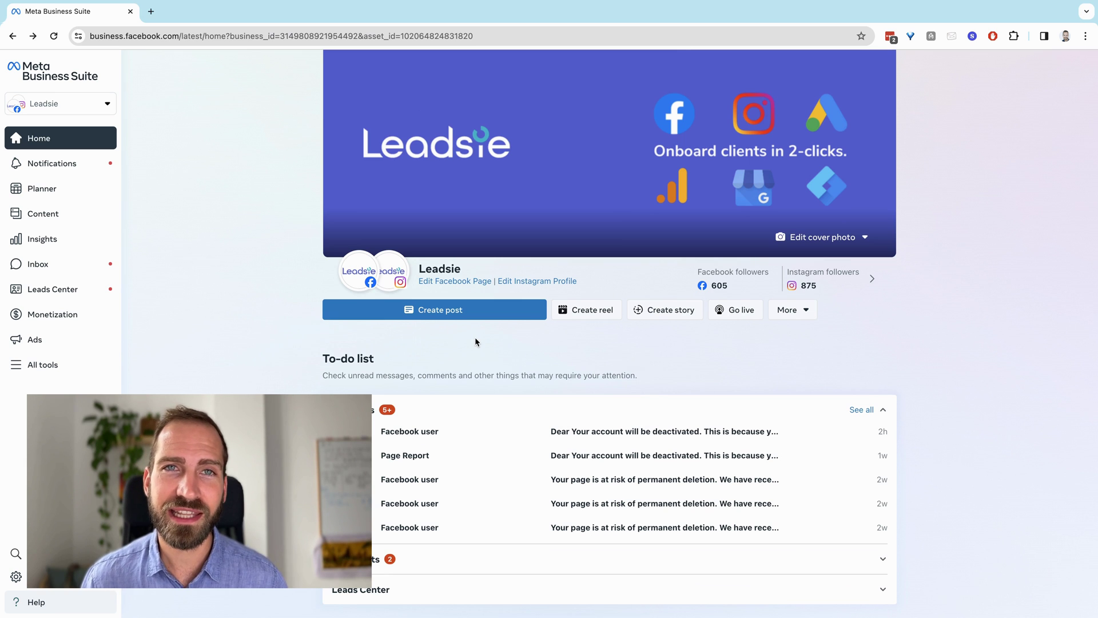